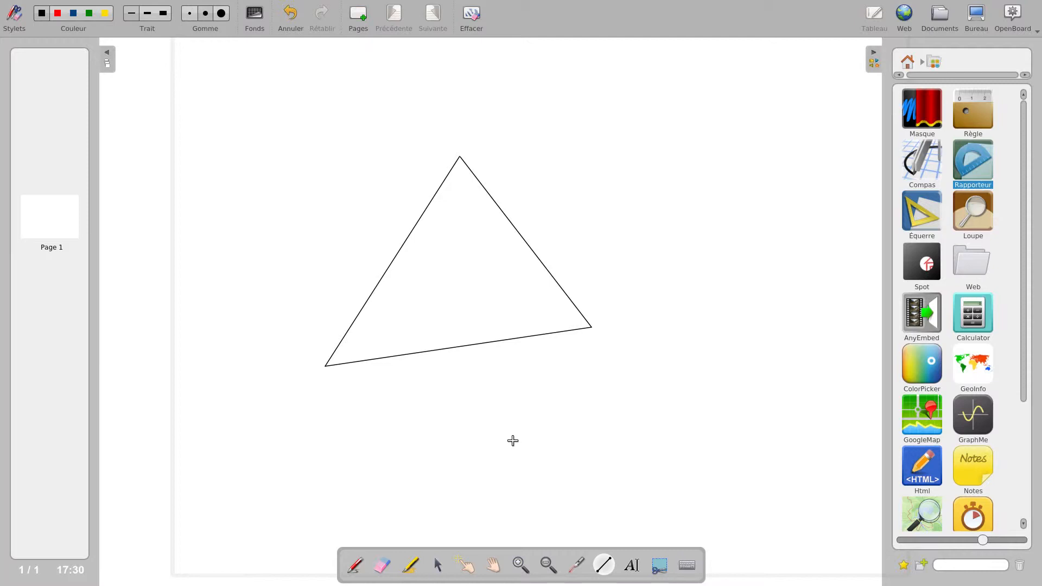
Step: Add the compass to the page below the triangle and set its line colour to green
drag(930, 161, 538, 395)
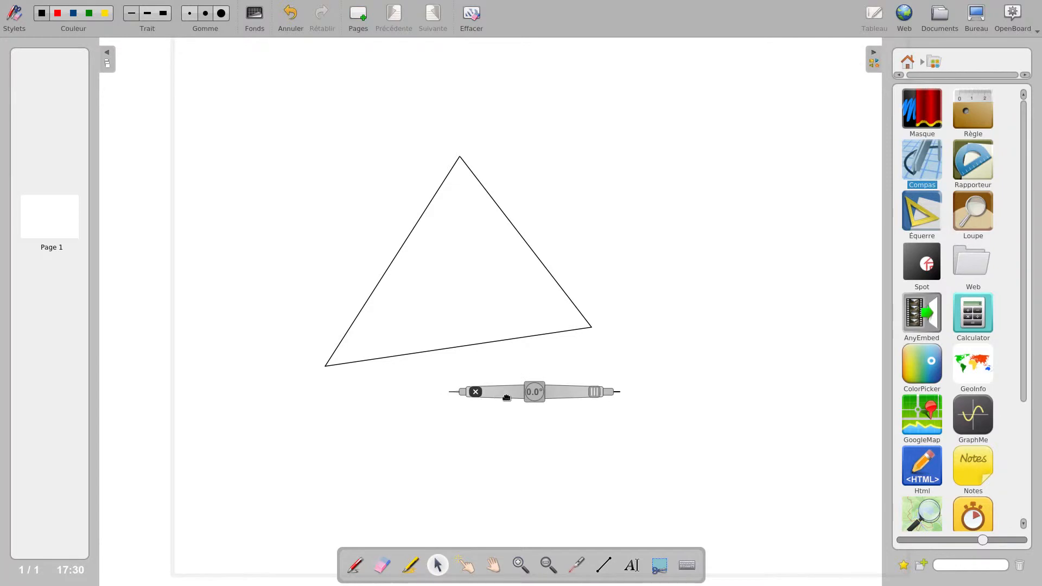
click(90, 16)
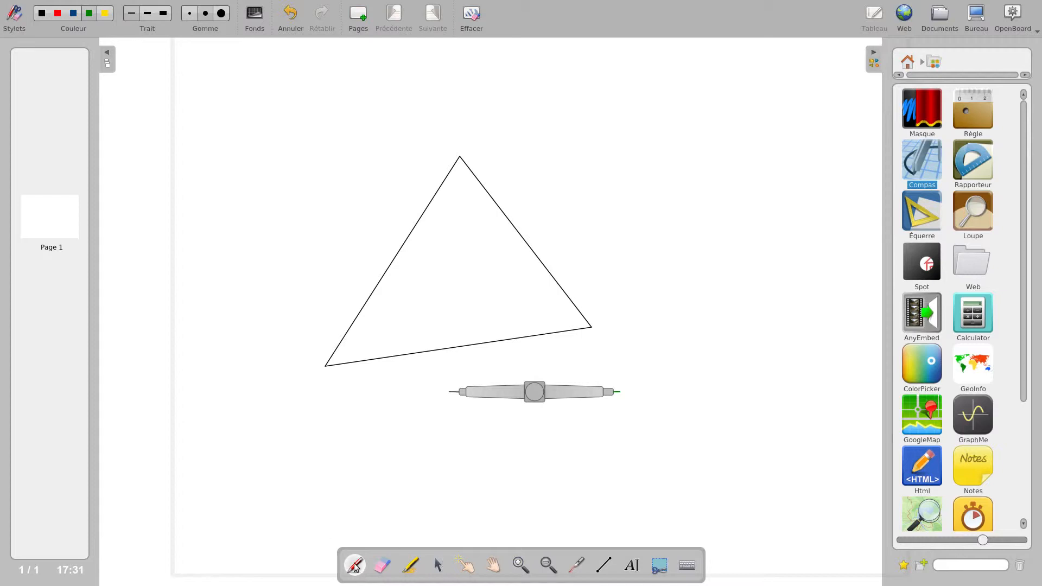
click(438, 566)
Step: Try moving the compass around below the triangle and adjusting its opening
mouse_move(553, 398)
mouse_move(555, 392)
mouse_down()
mouse_move(591, 389)
mouse_move(567, 389)
mouse_up()
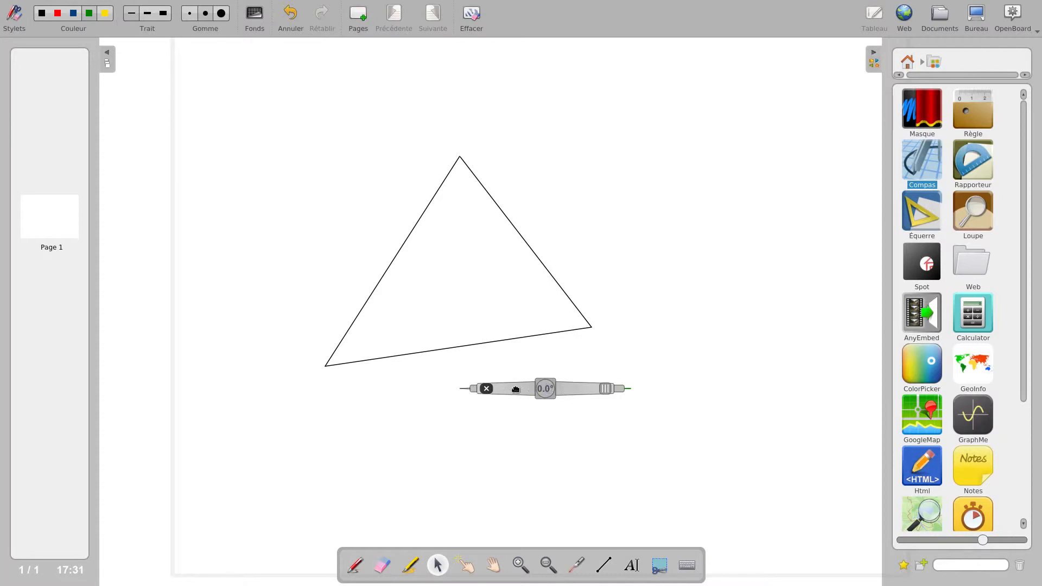
drag(514, 389, 550, 390)
drag(485, 390, 444, 398)
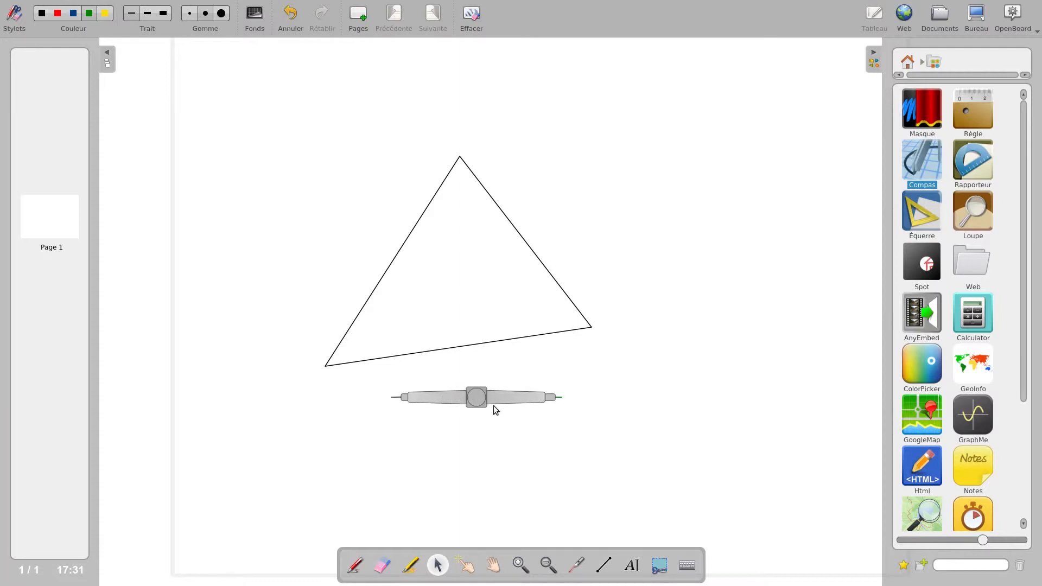
mouse_move(536, 397)
mouse_down()
mouse_move(477, 397)
mouse_move(576, 397)
mouse_move(488, 397)
mouse_move(520, 396)
mouse_up()
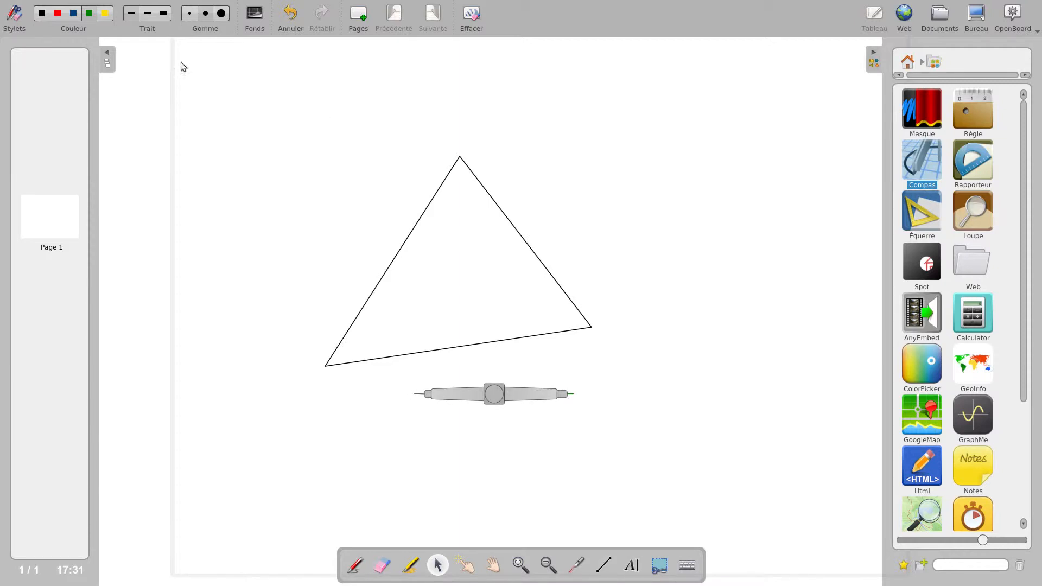
Step: Try the available line thicknesses and colours on the compass, settle on thin green, and undo the stray pen stroke
click(148, 15)
click(166, 17)
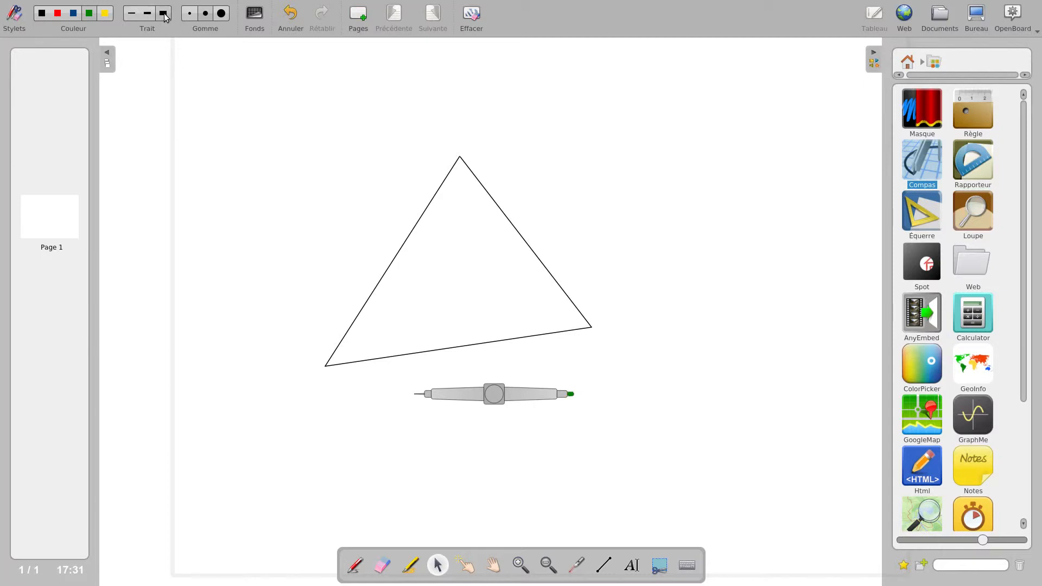
click(106, 16)
click(90, 16)
click(73, 14)
click(58, 15)
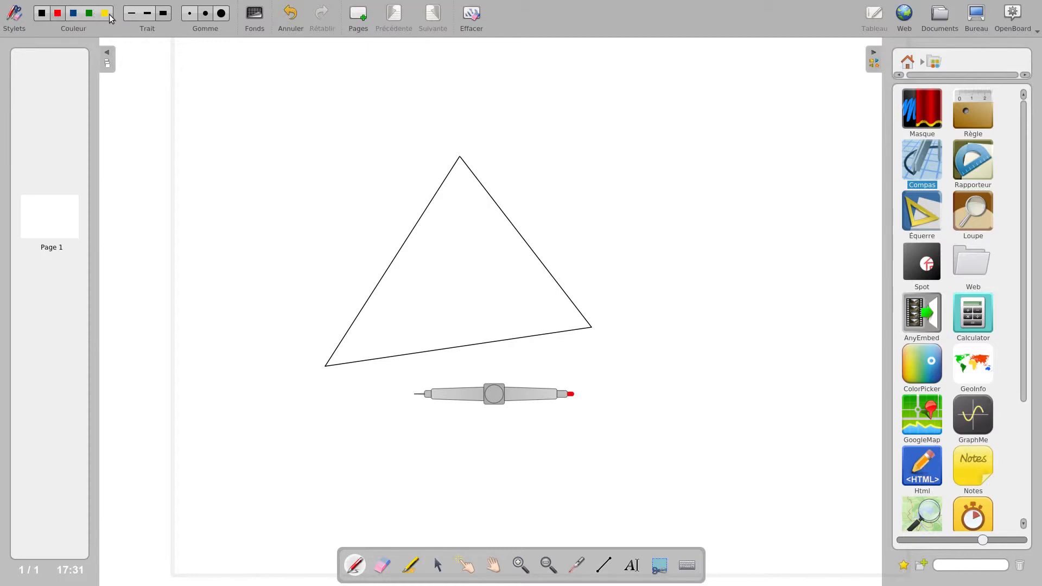
click(90, 15)
click(133, 18)
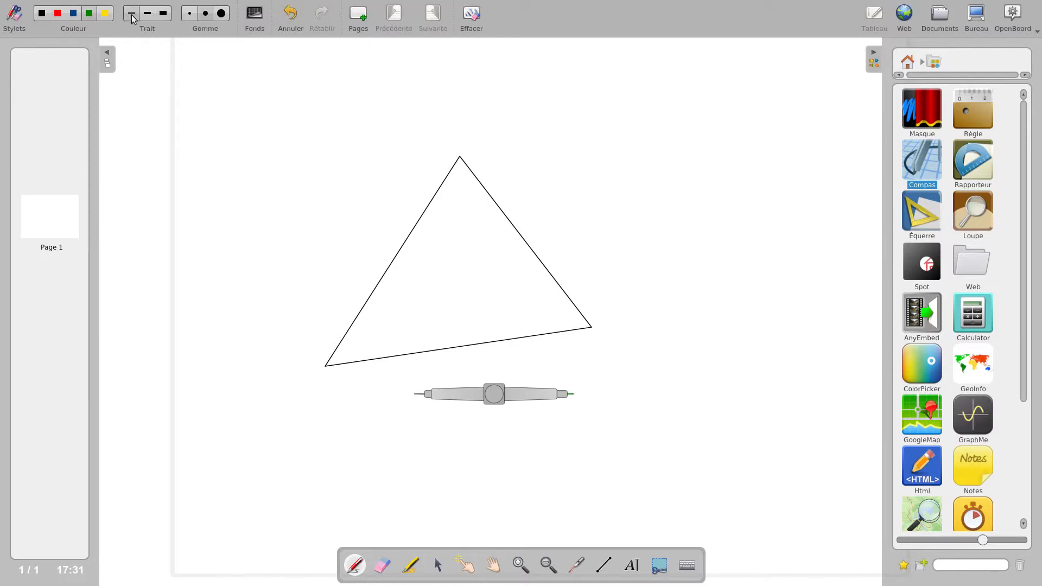
drag(471, 395, 374, 374)
click(292, 21)
Step: Centre the compass on the triangle's lower-left vertex, open it to 9.9 cm, and draw an arc below the base
click(439, 567)
drag(509, 399, 436, 367)
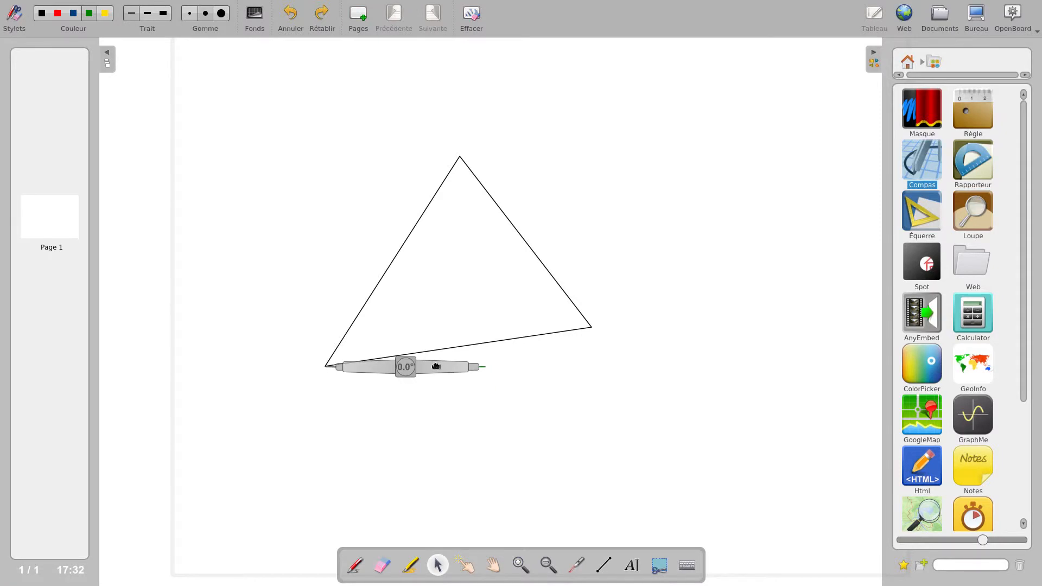
drag(461, 367, 526, 367)
mouse_move(525, 368)
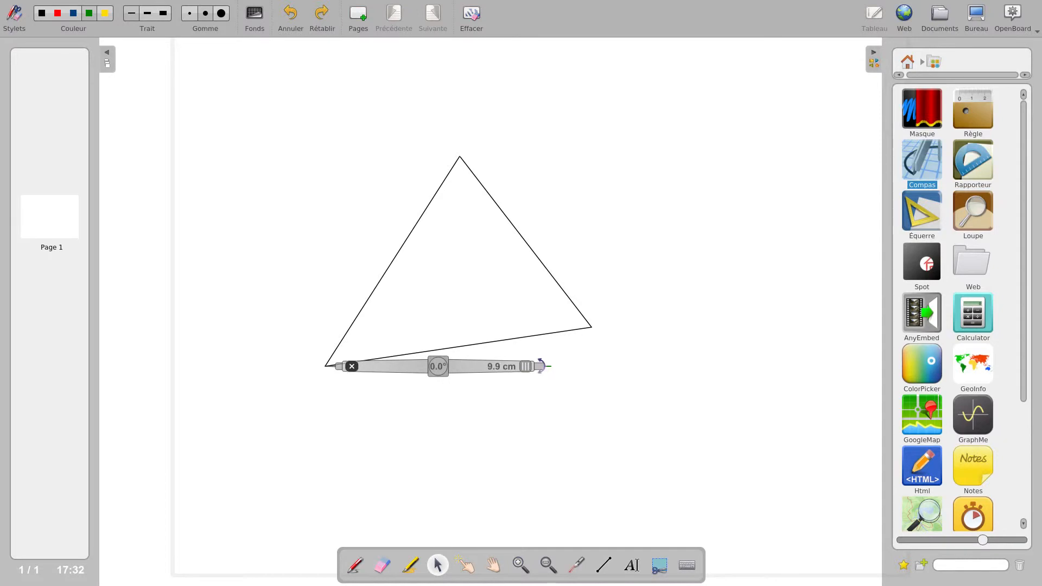
mouse_move(539, 366)
mouse_down()
mouse_move(536, 387)
mouse_move(413, 508)
mouse_up()
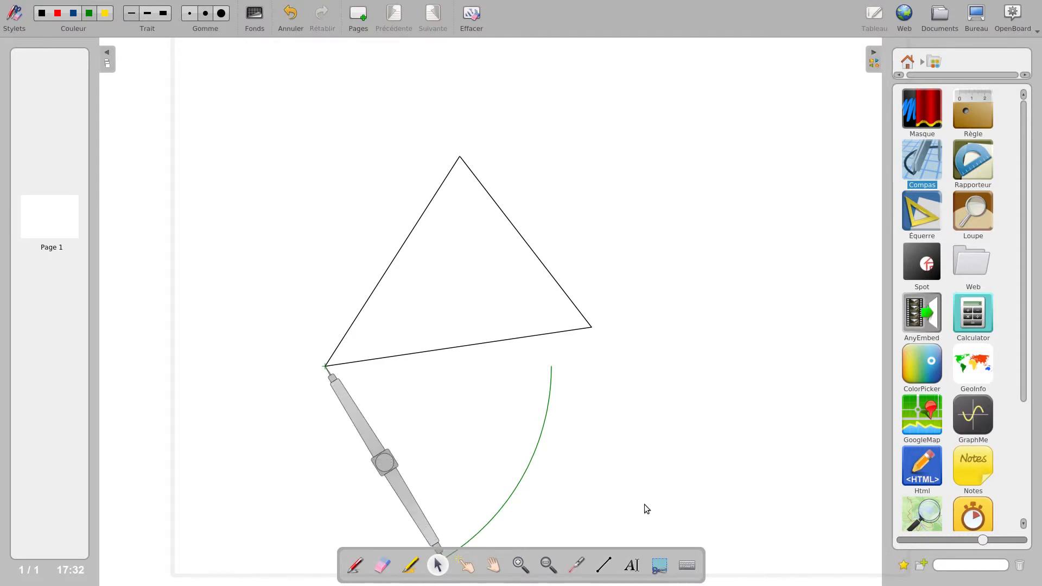
Step: Draw a short crossing arc below the base from the lower-right vertex at the same opening, and set the compass aside
drag(362, 428, 631, 392)
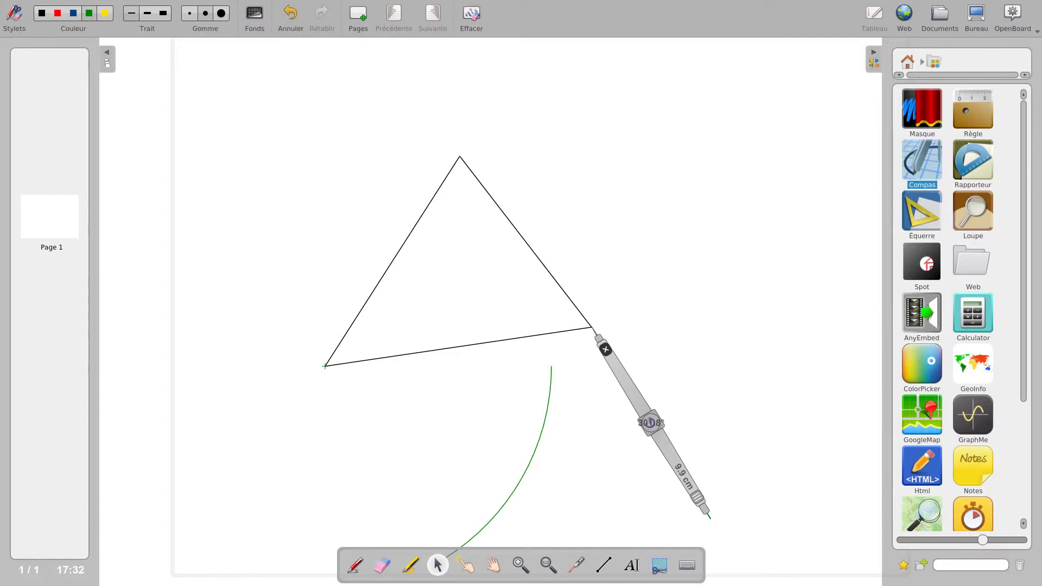
drag(649, 424, 552, 433)
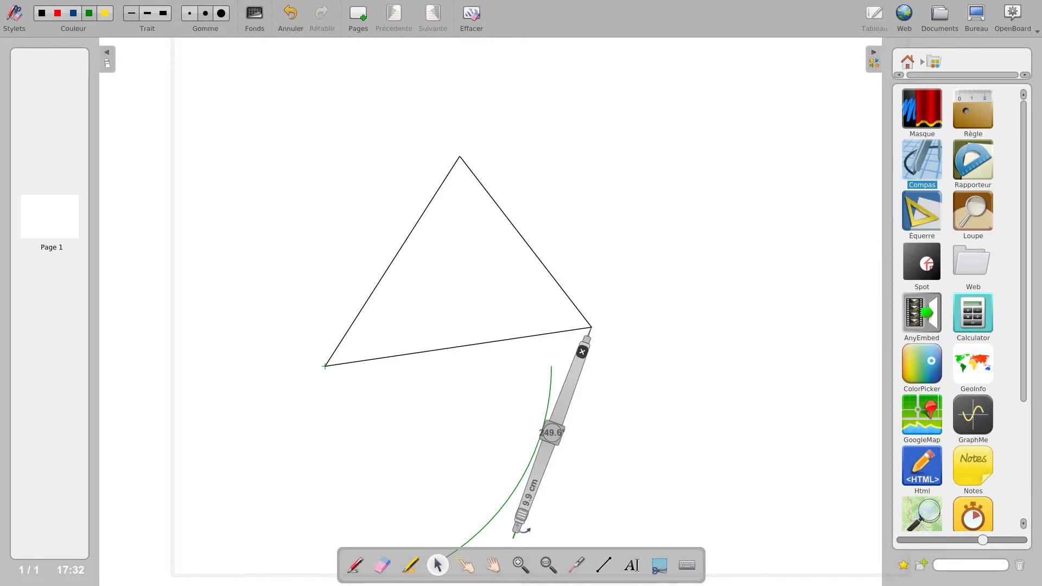
drag(525, 530, 475, 506)
drag(544, 399, 708, 355)
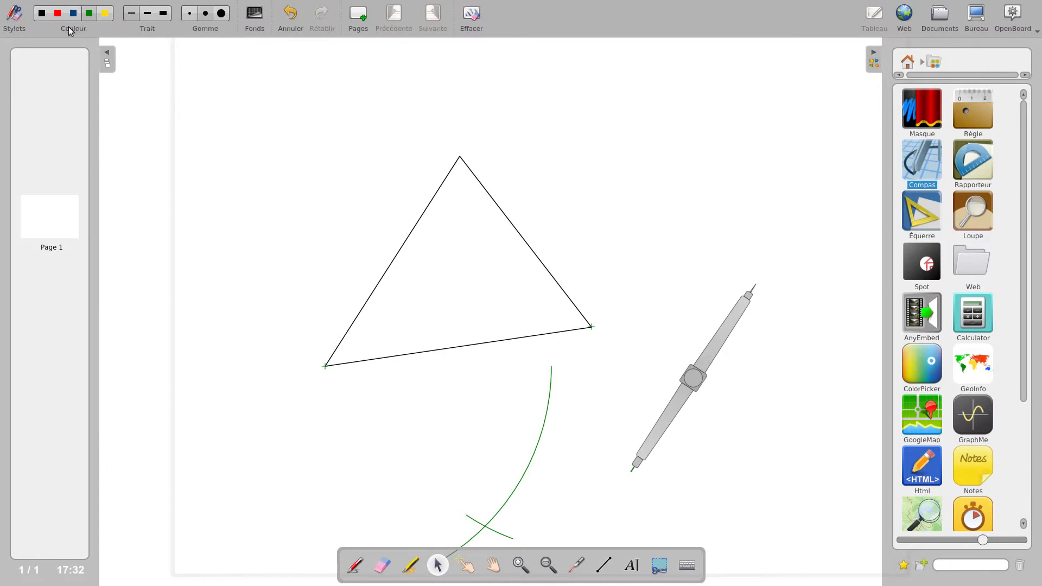
Step: Erase the excess of the long arc below the base, keeping only the small cross where the arcs intersect
click(386, 566)
mouse_move(548, 395)
mouse_down()
mouse_move(553, 367)
mouse_move(539, 437)
mouse_move(493, 505)
mouse_up()
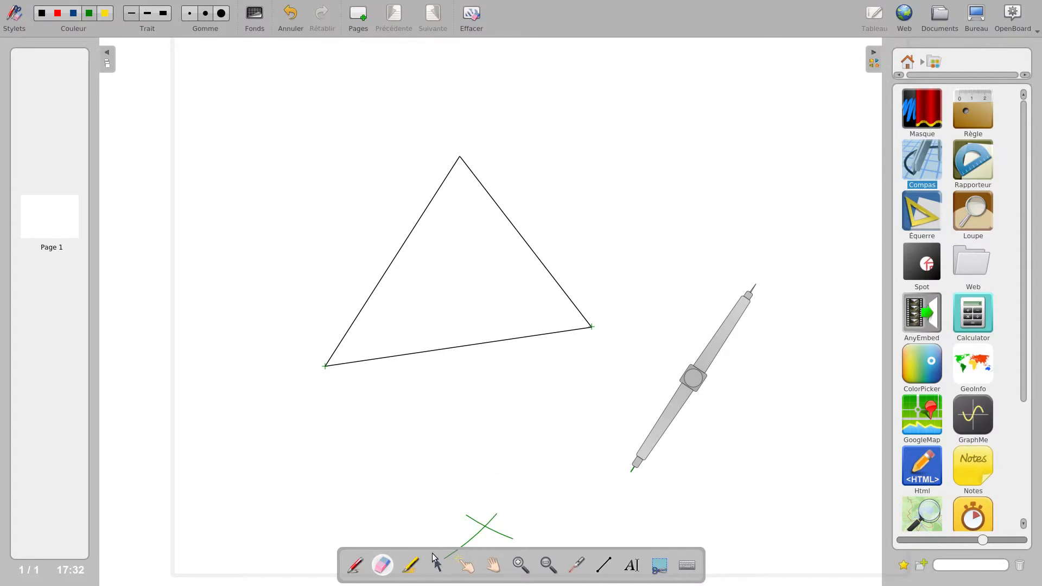
mouse_move(455, 542)
mouse_down()
mouse_move(465, 539)
mouse_move(439, 543)
mouse_up()
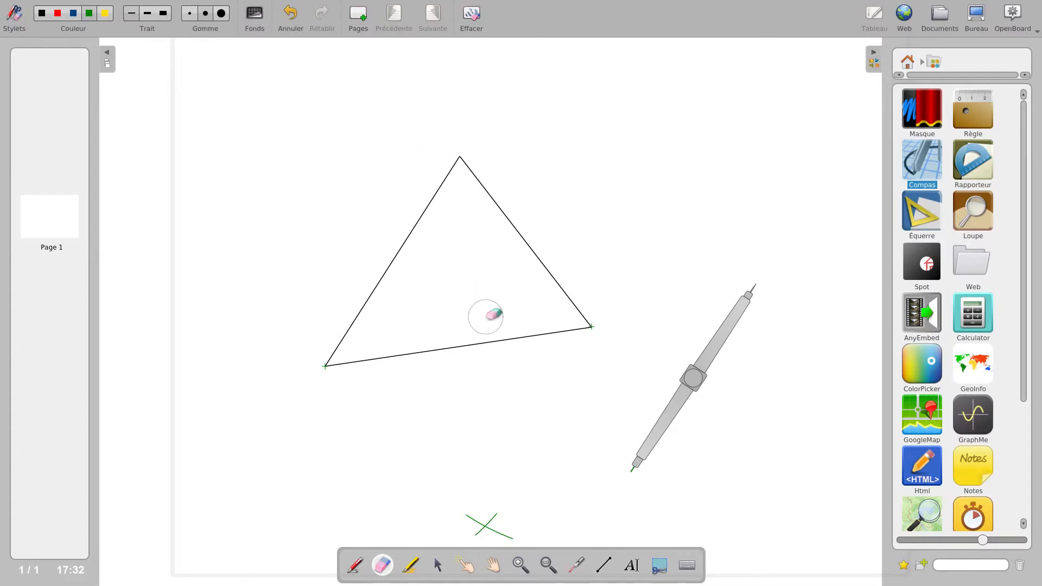
Step: Centre the compass on the lower-right vertex, open it to 11.1 cm, and draw an arc above the triangle's apex
click(440, 567)
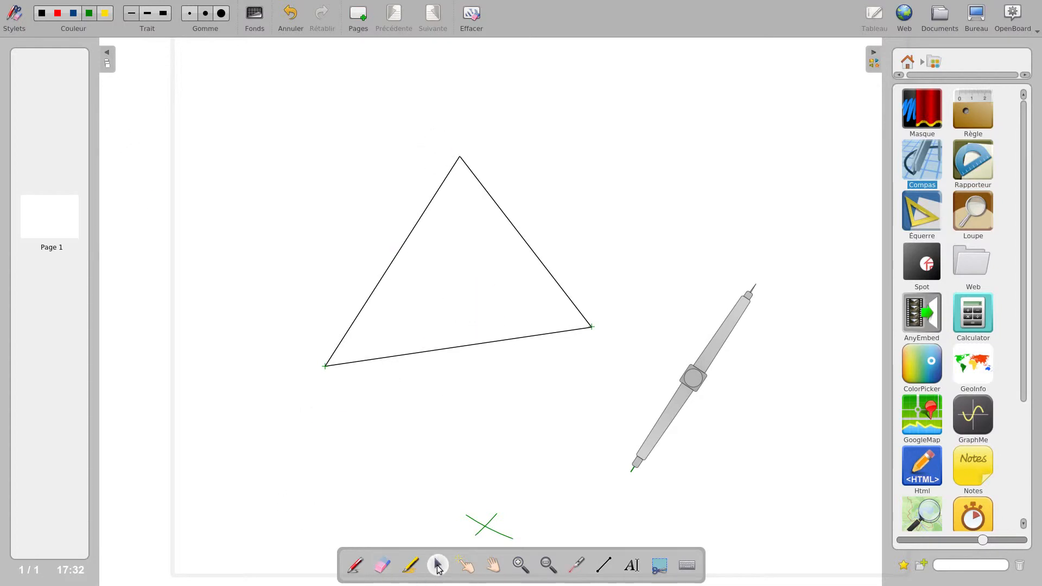
drag(717, 347, 487, 385)
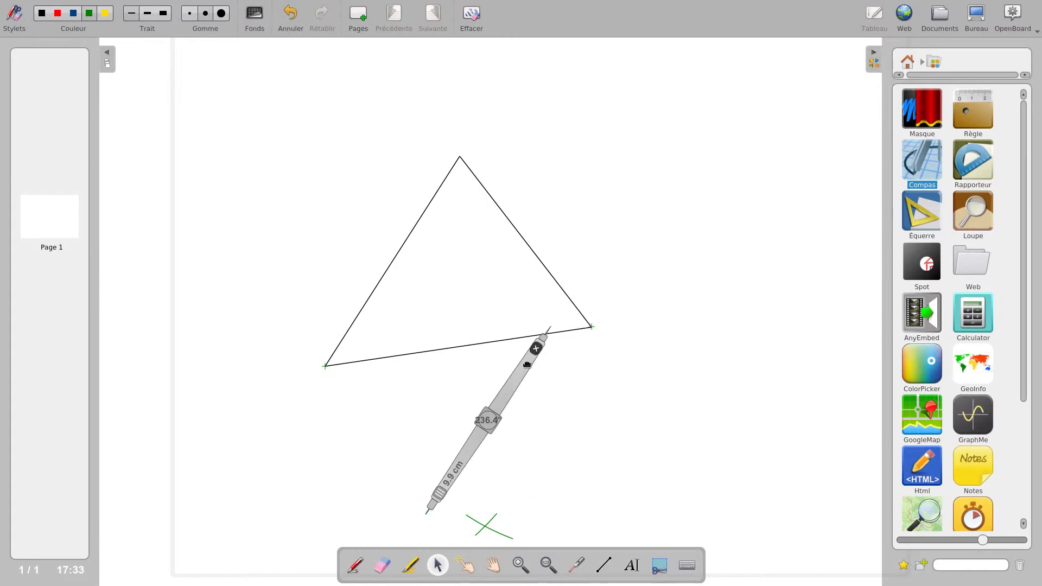
drag(532, 363, 568, 367)
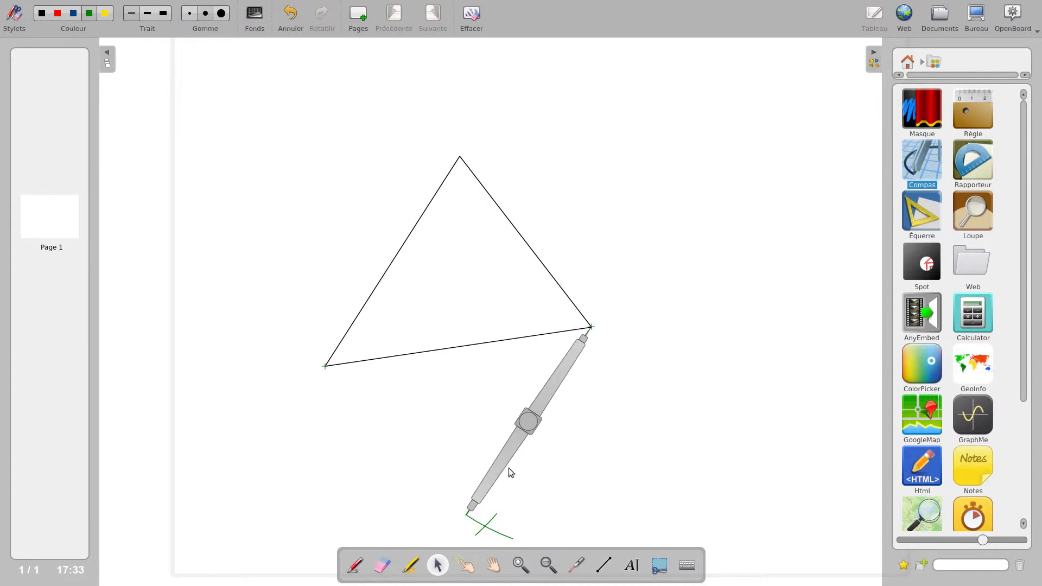
mouse_move(529, 422)
mouse_down()
mouse_move(484, 286)
mouse_move(544, 251)
mouse_move(515, 281)
mouse_move(524, 267)
mouse_up()
drag(465, 171, 446, 147)
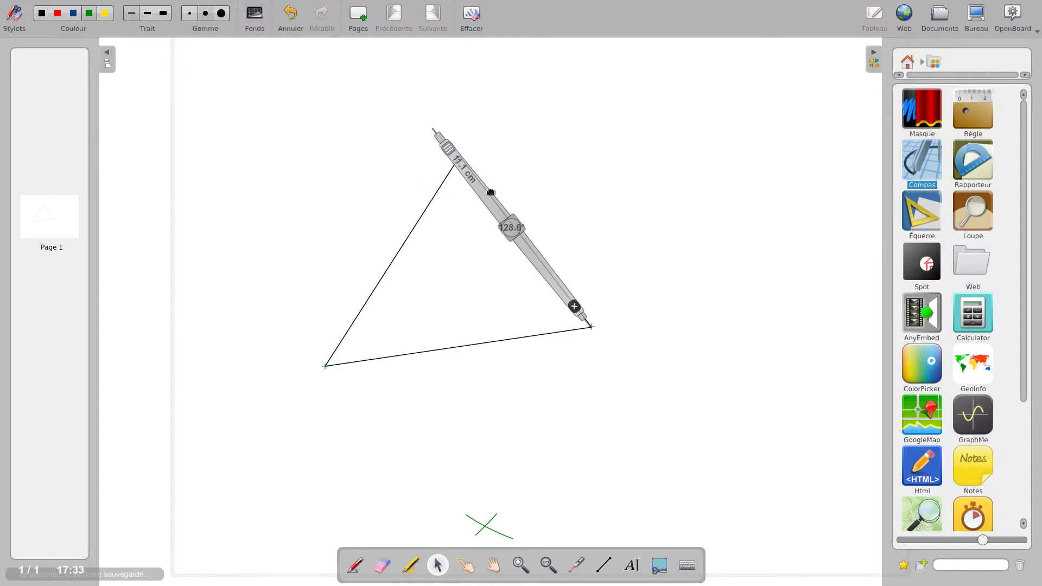
mouse_move(444, 136)
mouse_down()
mouse_move(427, 143)
mouse_move(487, 110)
mouse_up()
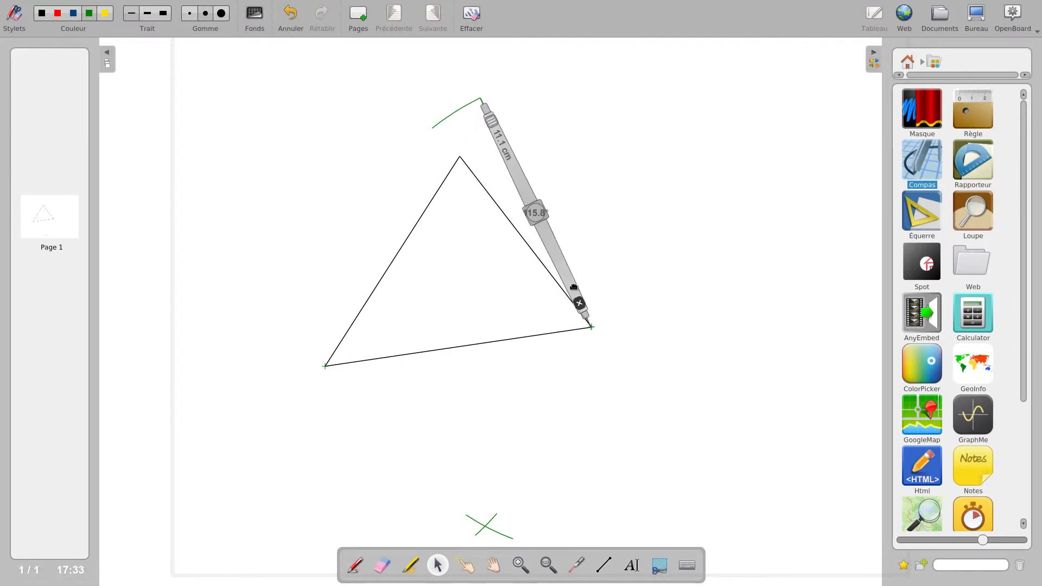
Step: Centre the compass on the lower-left vertex and draw a short arc above the apex with the same opening
drag(572, 286, 306, 324)
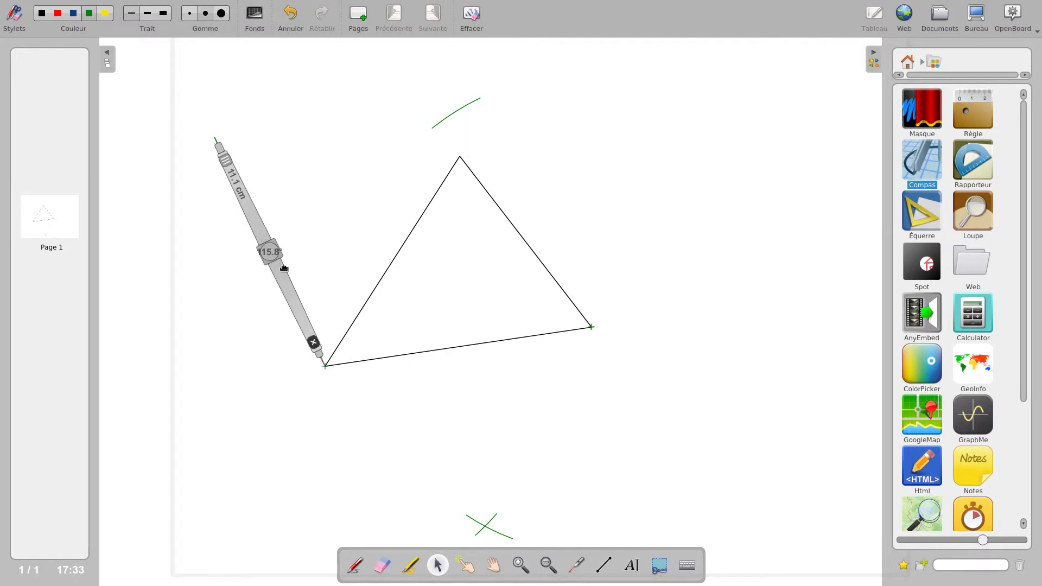
drag(267, 251, 387, 187)
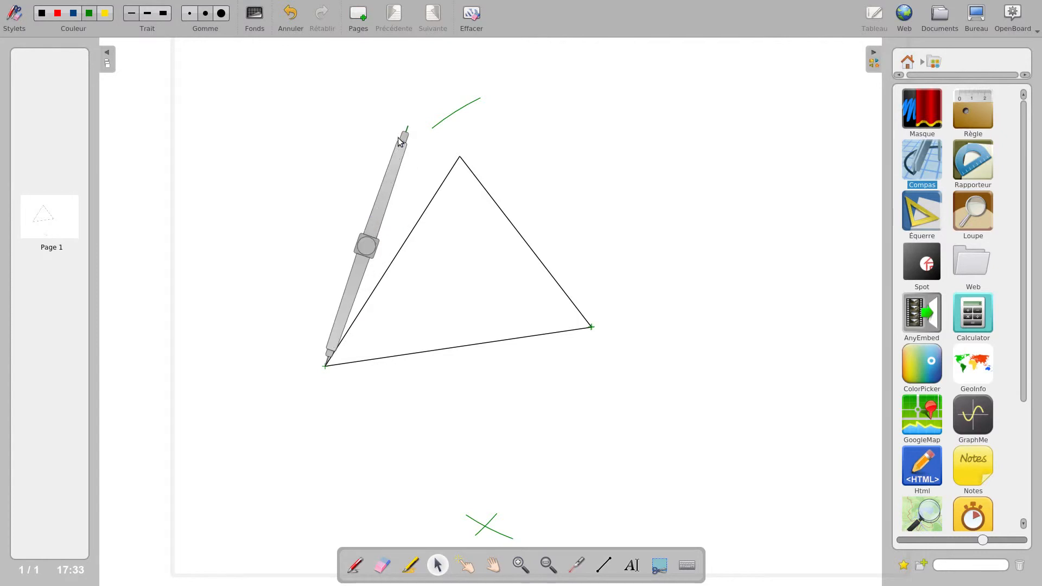
drag(406, 135, 445, 145)
Step: Extend the lower-right vertex's arc across the other arc above the apex, and erase its excess to leave a small cross
drag(361, 310, 622, 266)
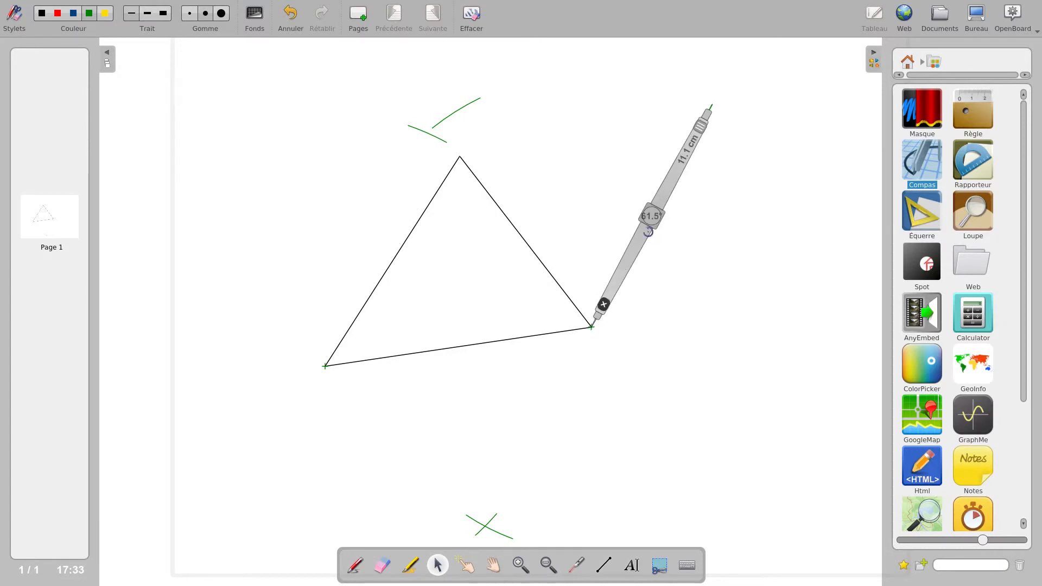
drag(646, 221, 471, 202)
drag(425, 157, 461, 133)
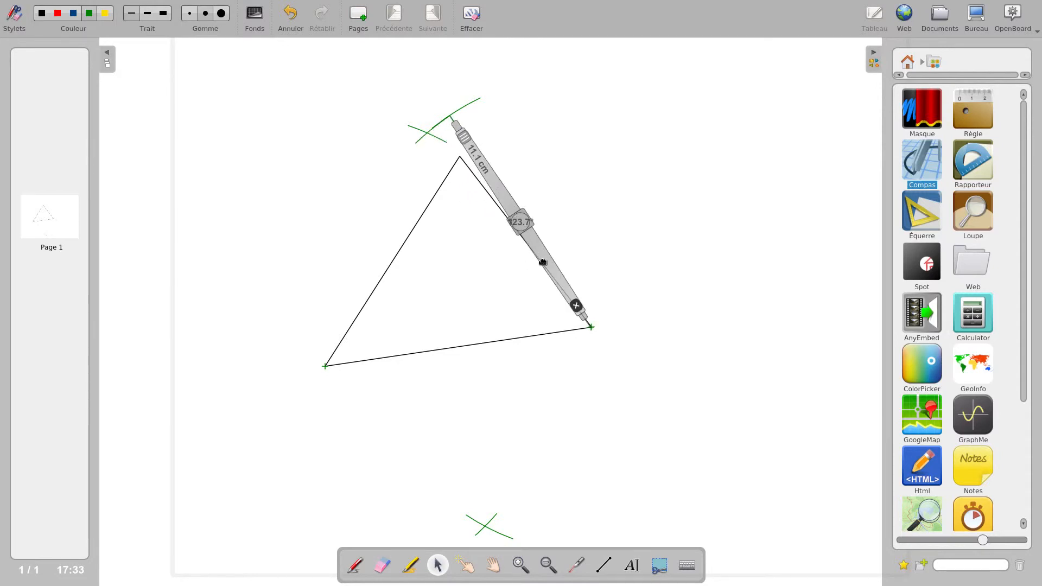
drag(543, 262, 667, 279)
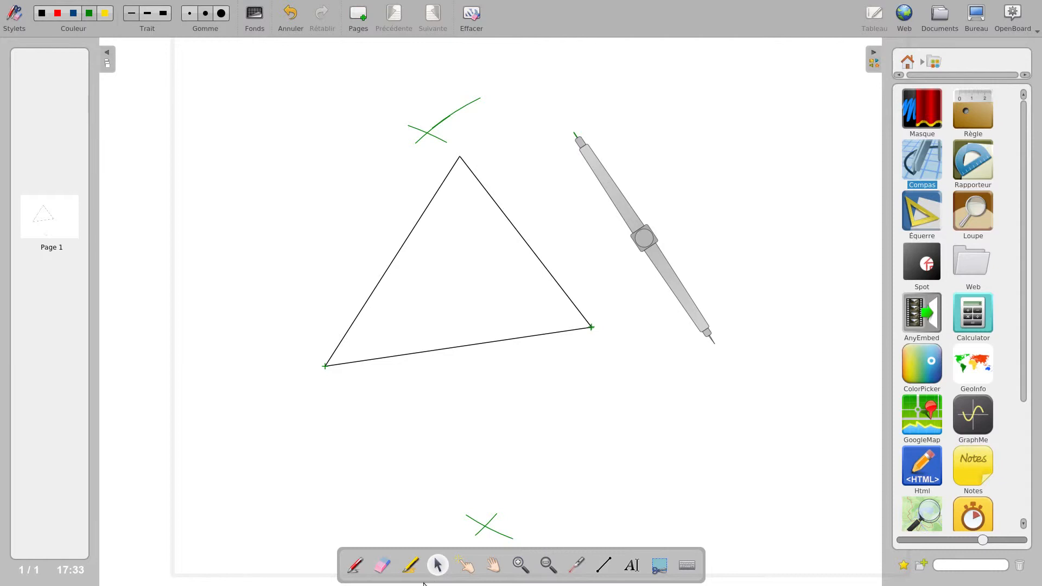
click(382, 565)
mouse_move(504, 112)
mouse_down()
mouse_move(483, 93)
mouse_move(445, 106)
mouse_up()
Step: Add the ruler to the page and align its edge with the two arc intersections above and below the triangle
click(971, 124)
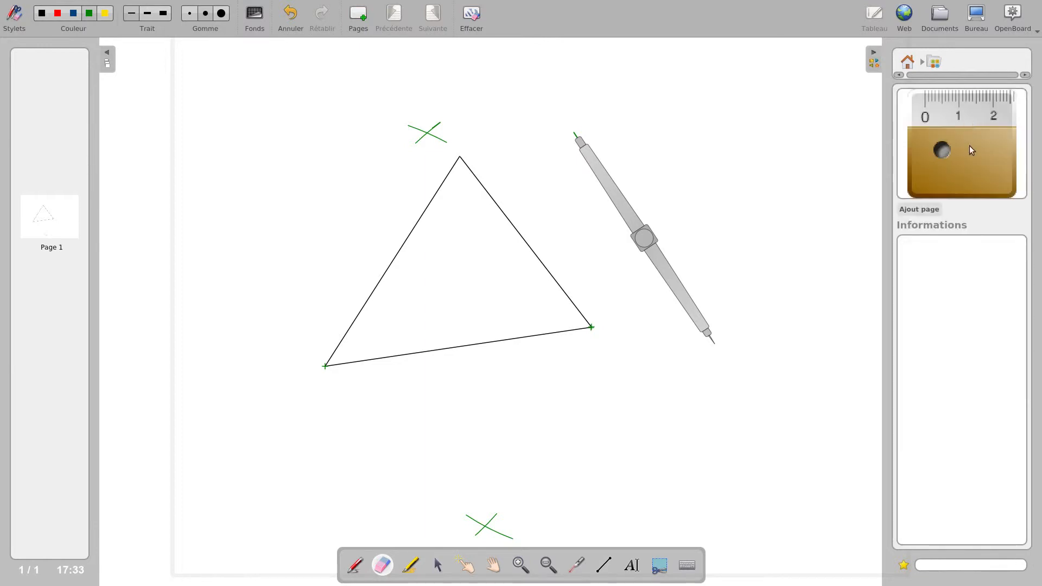
click(912, 211)
drag(528, 291, 635, 161)
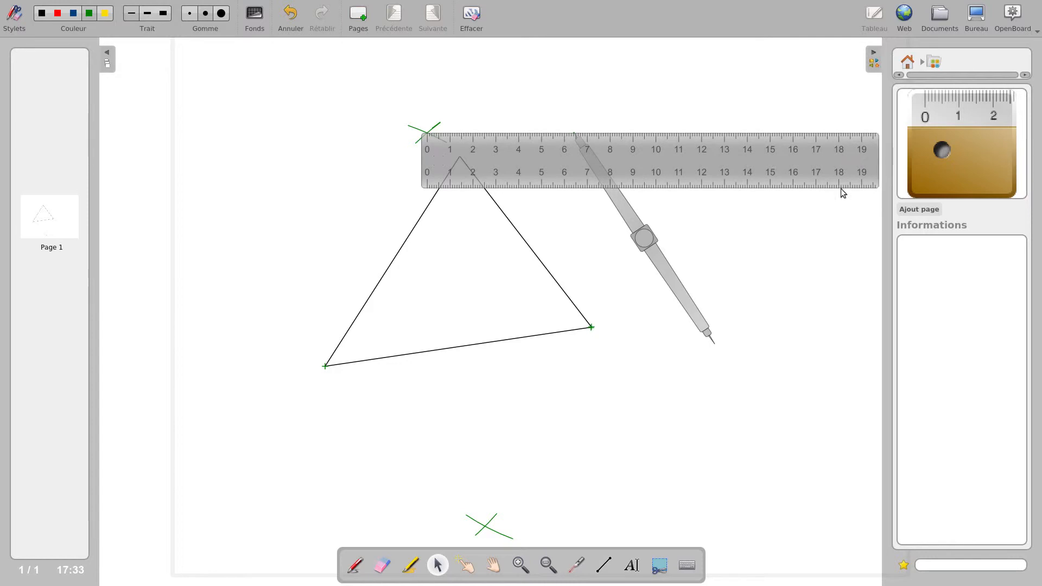
drag(850, 161, 453, 505)
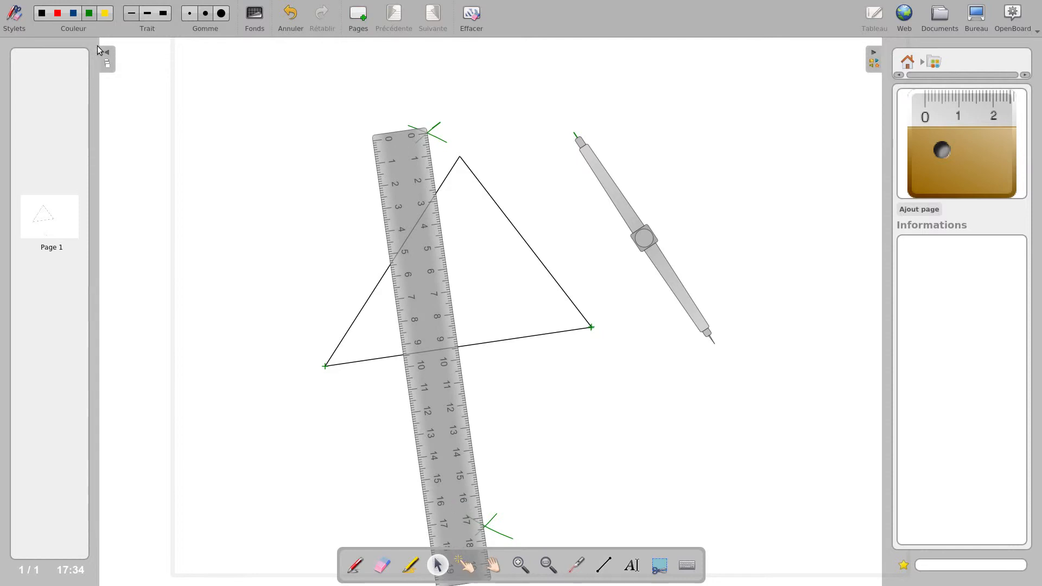
Step: Draw a medium-thick blue line along the ruler through both arc intersections, and move the ruler beside the triangle
click(57, 14)
click(74, 13)
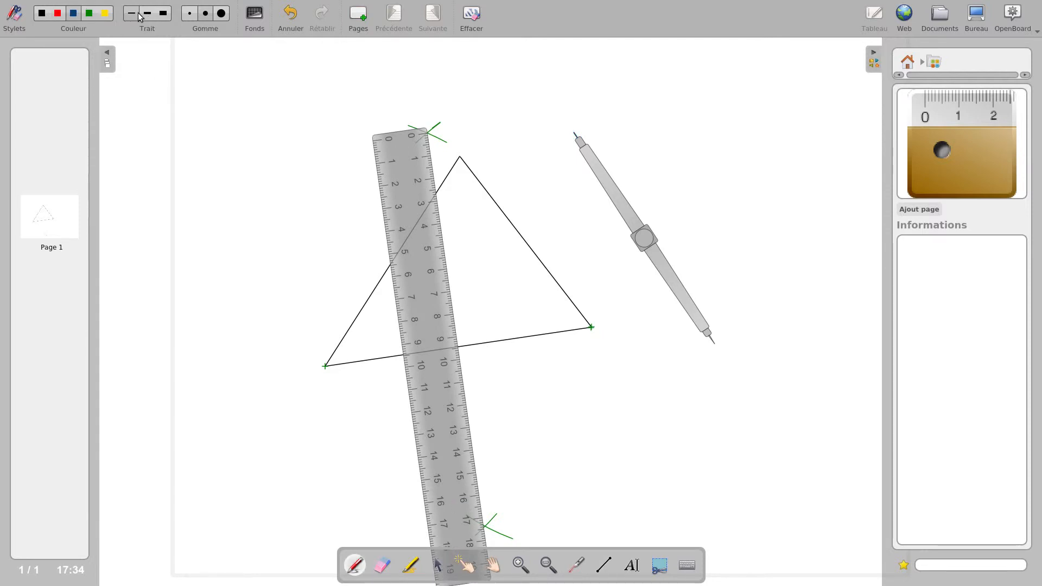
click(145, 13)
drag(419, 145, 433, 550)
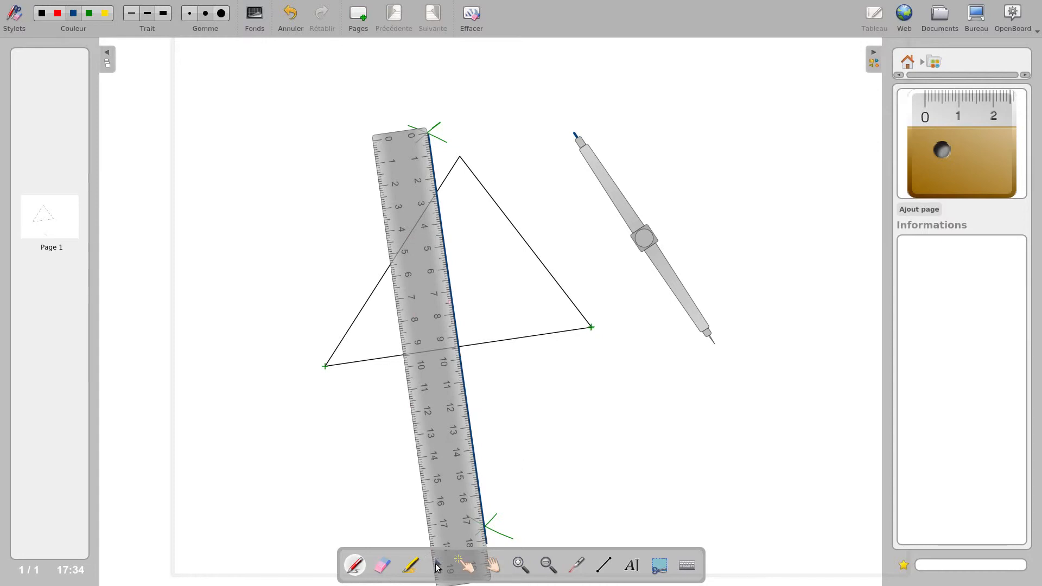
click(438, 567)
drag(432, 360, 767, 296)
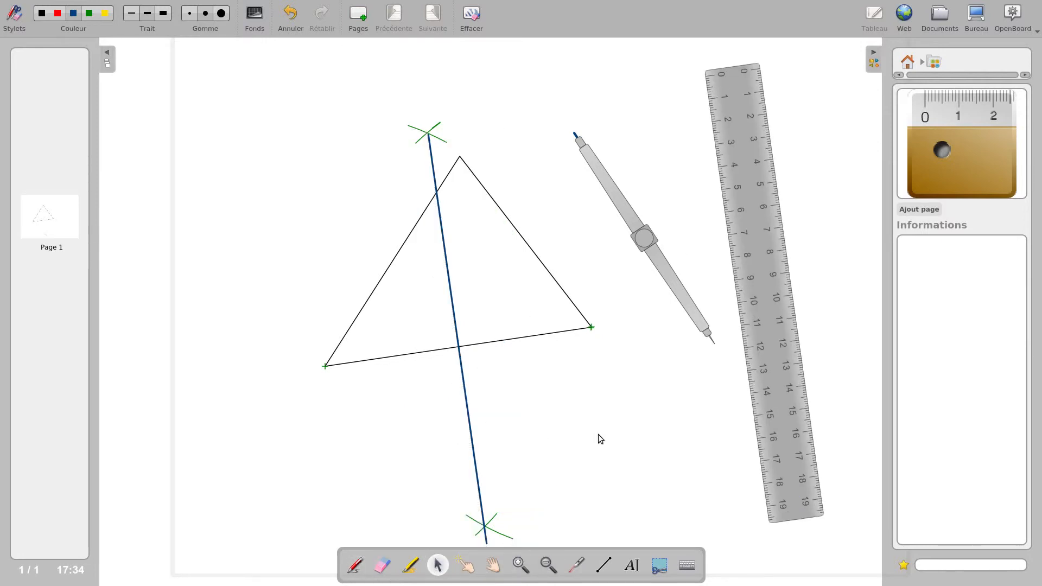
Step: Draw a blue compass arc centred on the lower-right vertex to the triangle's upper right, and move the ruler down
mouse_move(612, 186)
drag(624, 207, 501, 193)
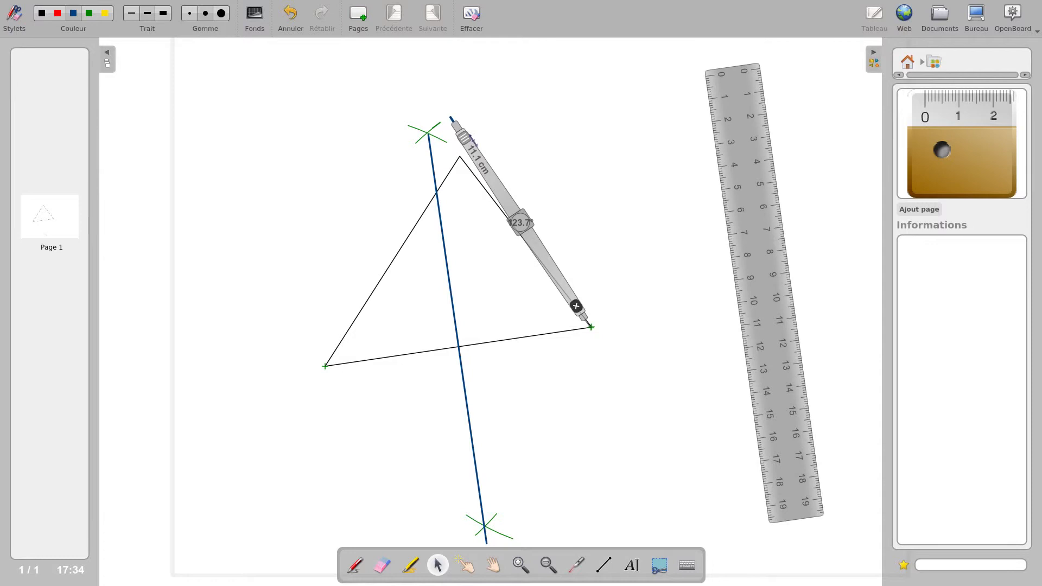
drag(516, 221, 616, 202)
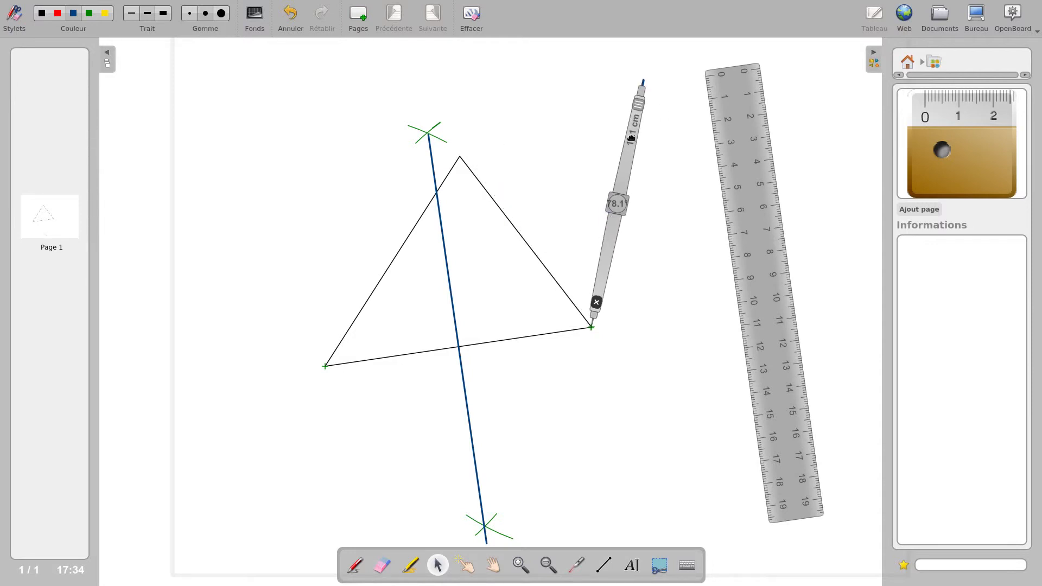
mouse_move(638, 106)
mouse_down()
mouse_move(704, 135)
mouse_move(751, 174)
mouse_up()
drag(766, 295, 819, 495)
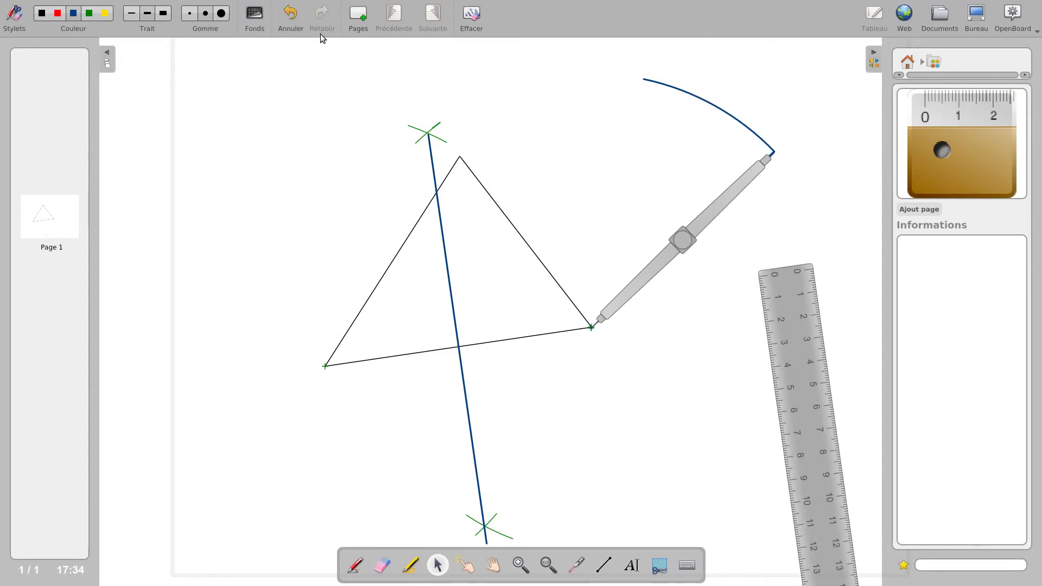
Step: Undo the blue arc and draw thin green compass arcs centred on the lower-right vertex, at the triangle's upper right and beside the lower-left vertex
click(291, 18)
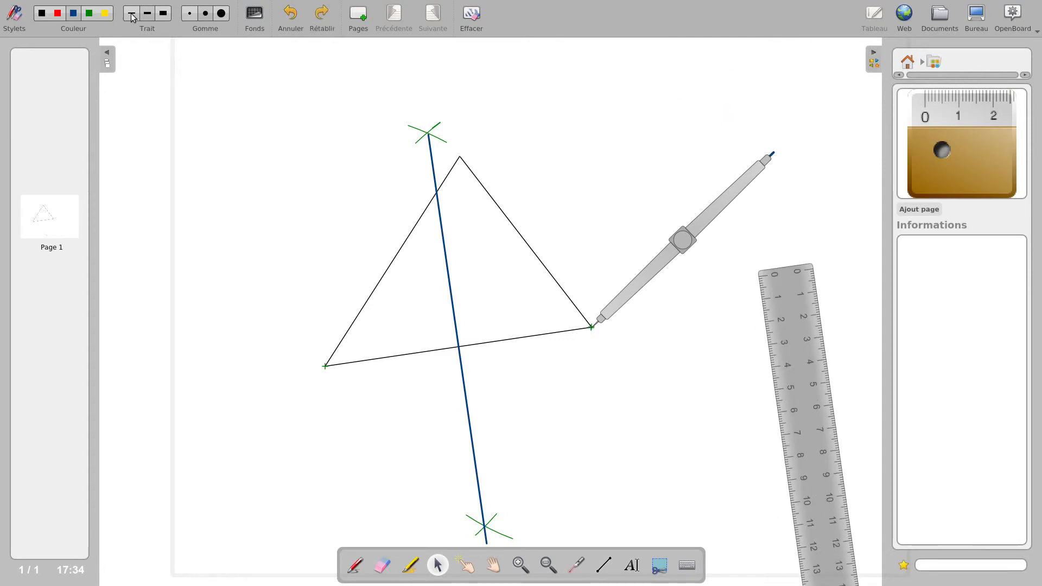
click(89, 13)
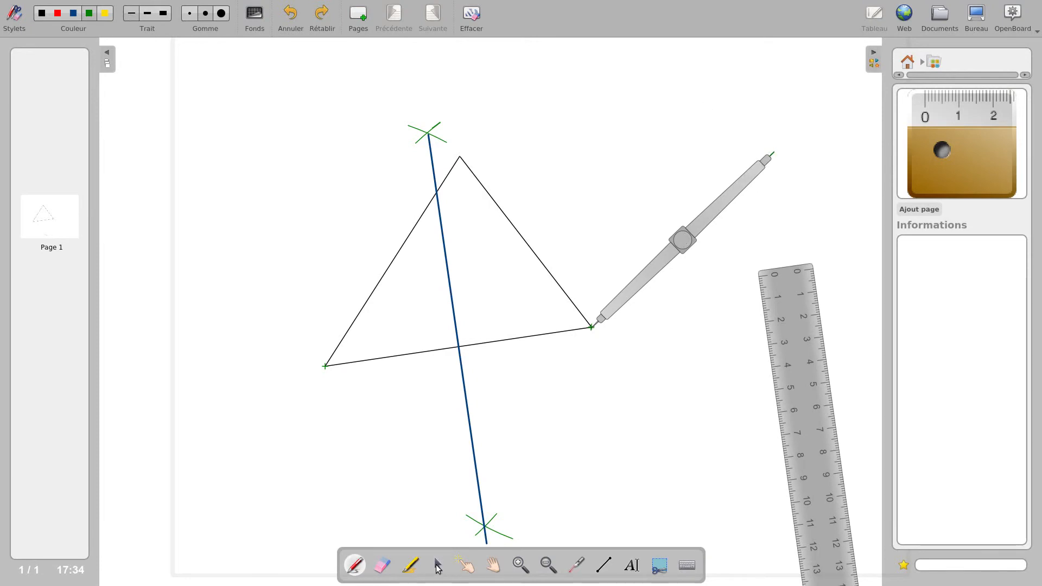
click(440, 568)
mouse_move(767, 162)
mouse_down()
mouse_move(715, 120)
mouse_move(684, 115)
mouse_up()
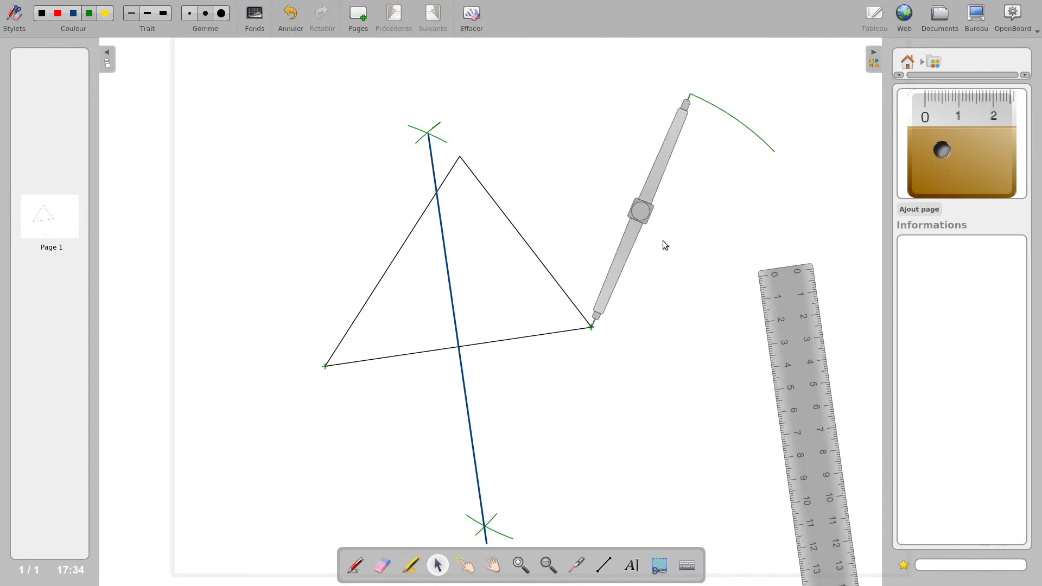
mouse_move(641, 212)
mouse_down()
mouse_move(496, 212)
mouse_move(335, 314)
mouse_move(347, 415)
mouse_move(343, 275)
mouse_up()
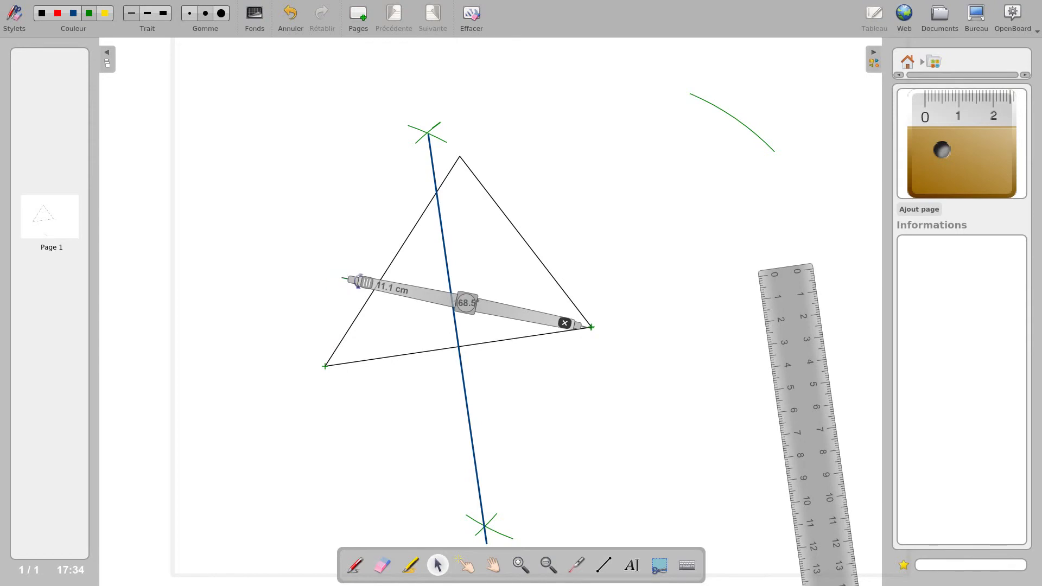
mouse_move(343, 276)
mouse_down()
mouse_move(348, 356)
mouse_move(380, 456)
mouse_up()
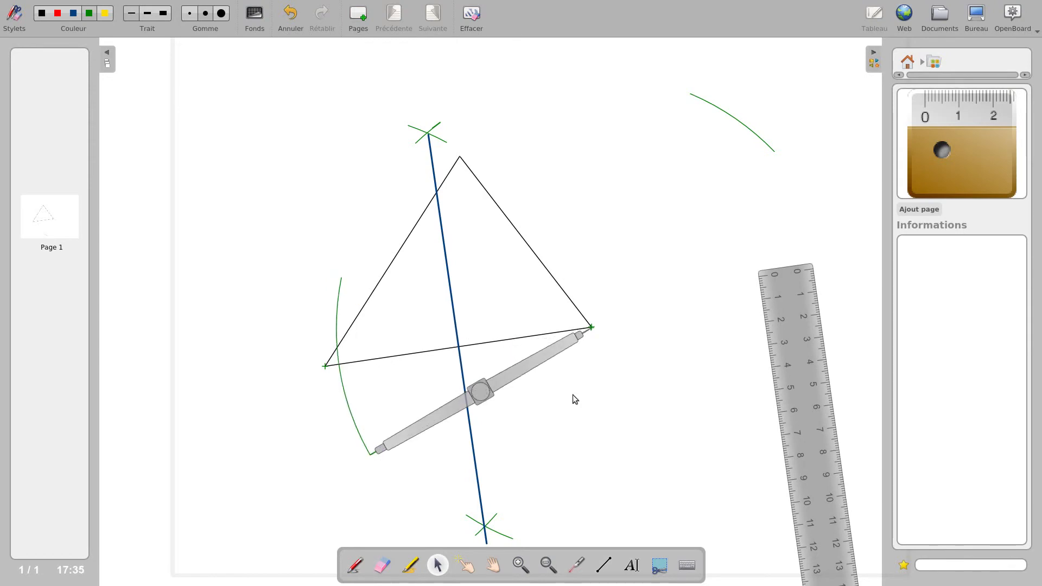
Step: Centre the compass on the apex and draw short green arcs crossing both arcs made from the lower-right vertex
drag(549, 356, 417, 183)
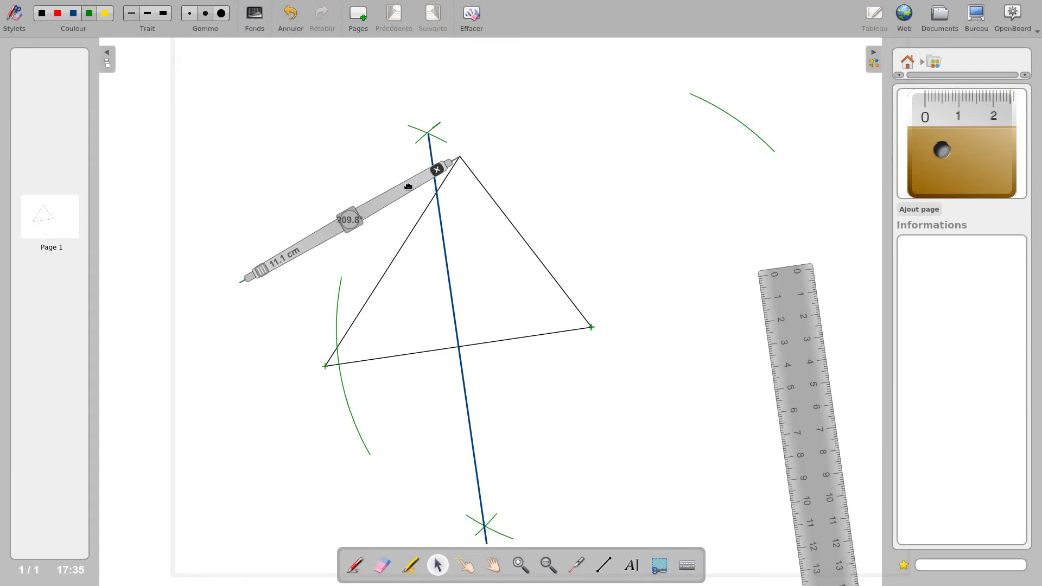
drag(314, 254, 360, 376)
mouse_move(407, 271)
mouse_down()
mouse_move(581, 186)
mouse_move(579, 122)
mouse_up()
drag(698, 110, 708, 124)
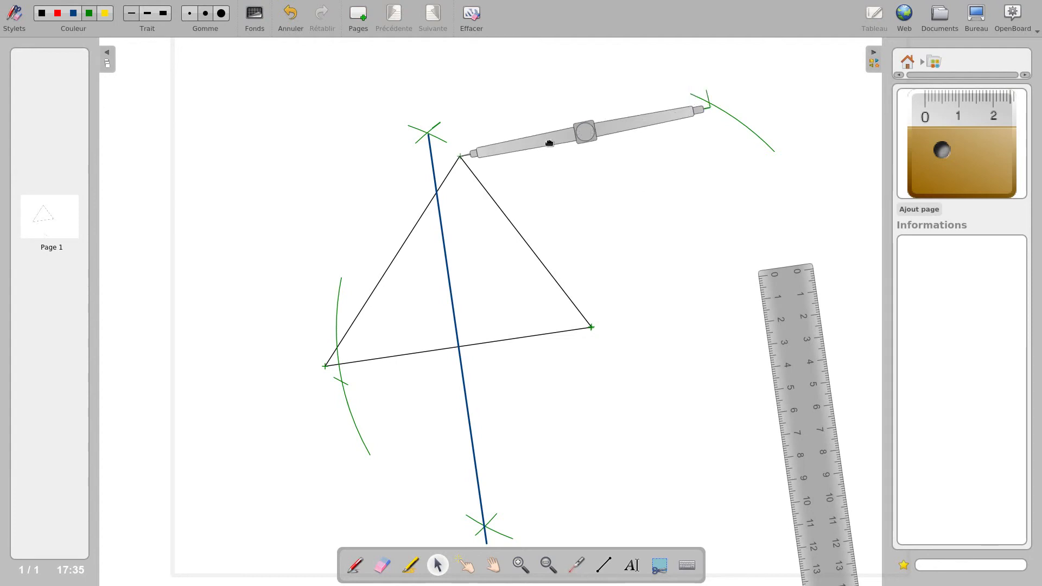
Step: Move the compass clear of the triangle and erase the excess of the two long green arcs around their crossings
drag(564, 137, 310, 106)
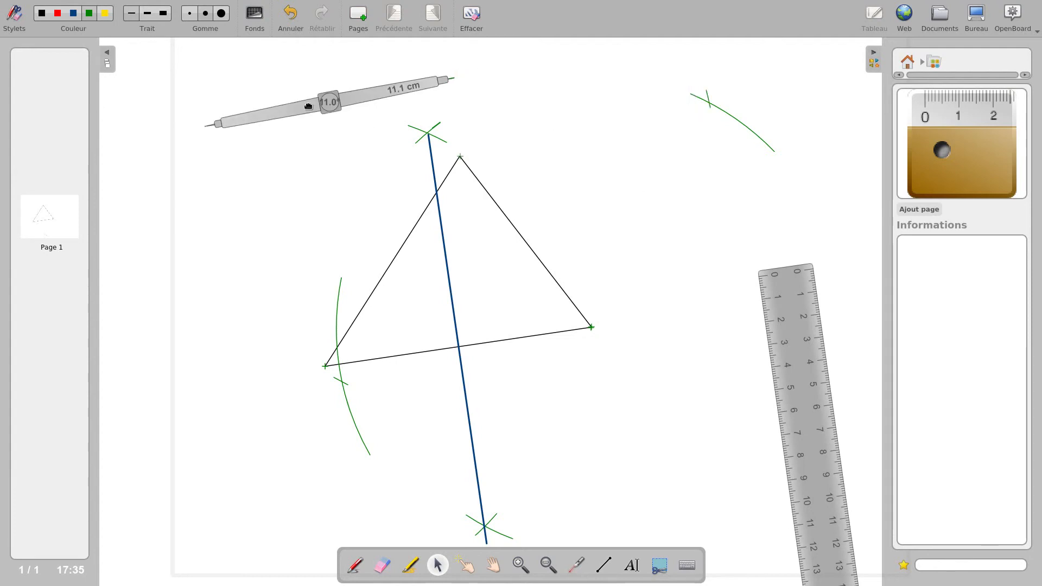
click(389, 563)
drag(360, 454, 349, 409)
drag(320, 235, 328, 326)
mouse_move(749, 134)
mouse_down()
mouse_move(739, 114)
mouse_move(781, 161)
mouse_up()
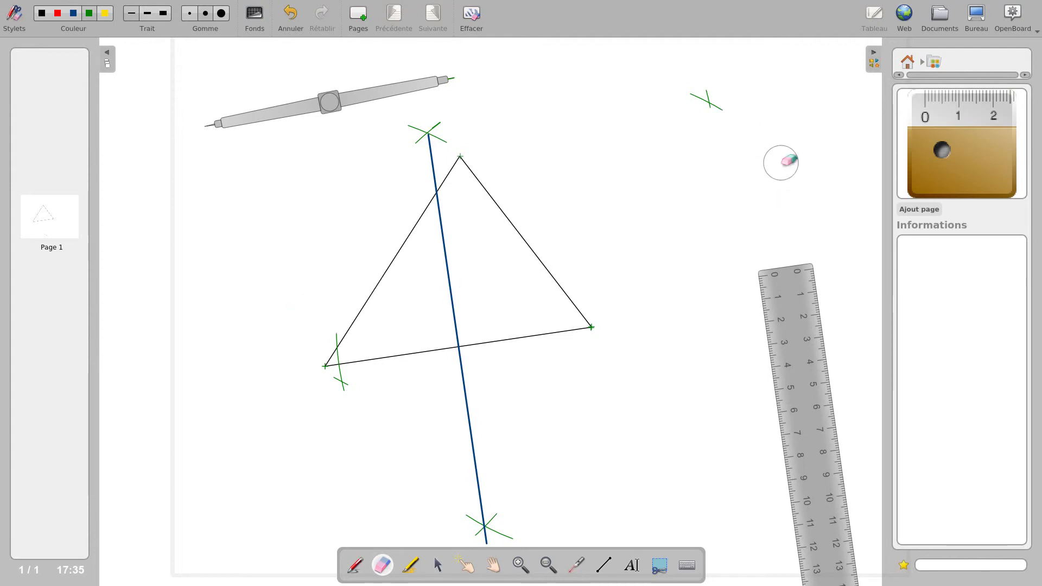
Step: Move and rotate the ruler so its edge passes through the upper-right cross and the cross below the lower-left vertex
click(355, 566)
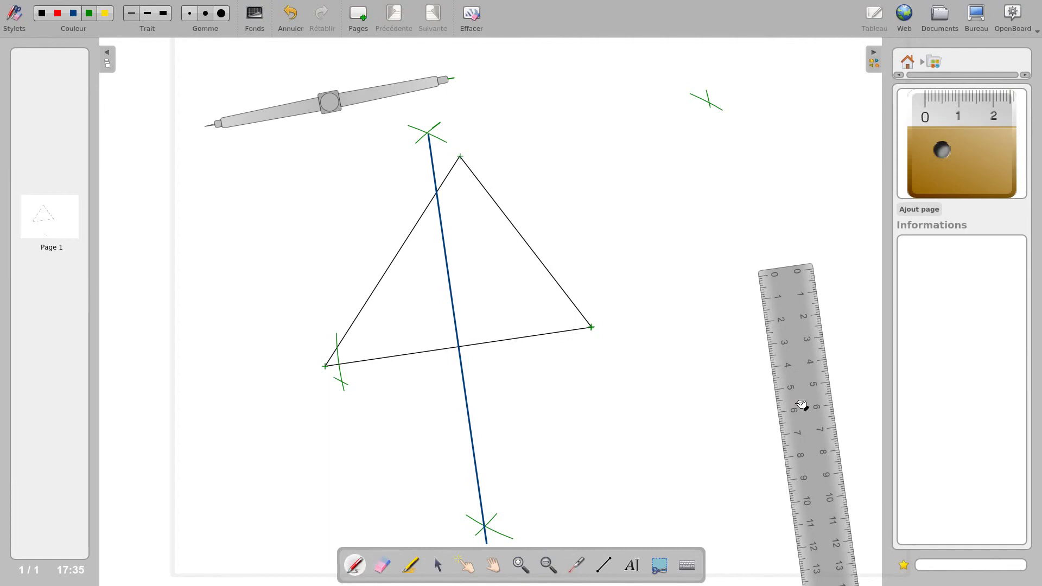
click(439, 566)
drag(788, 411, 694, 235)
drag(741, 524, 236, 425)
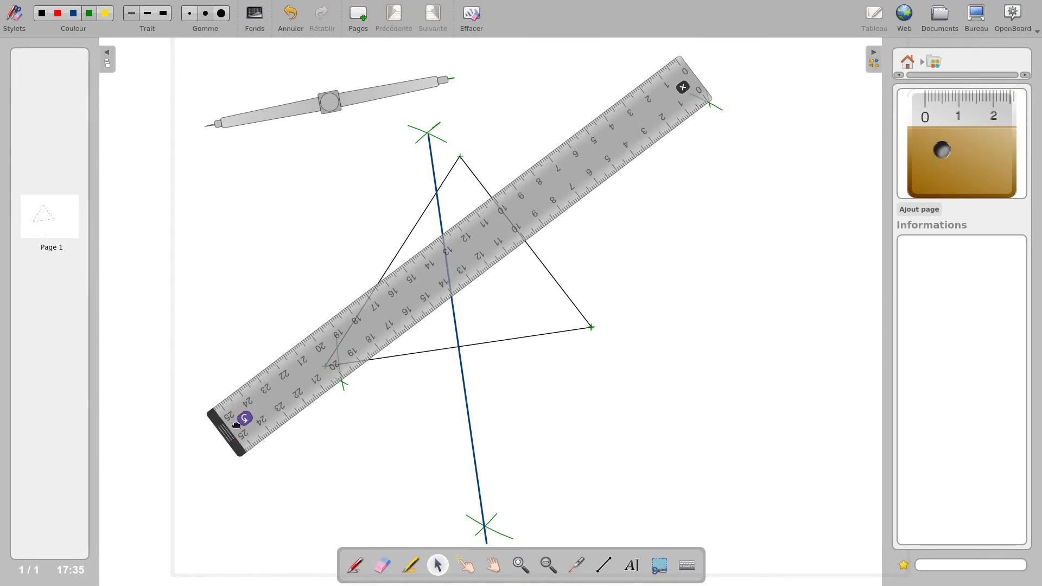
Step: Draw a medium-thick blue line along the ruler as the right side's perpendicular bisector, and move the ruler off the triangle
click(152, 19)
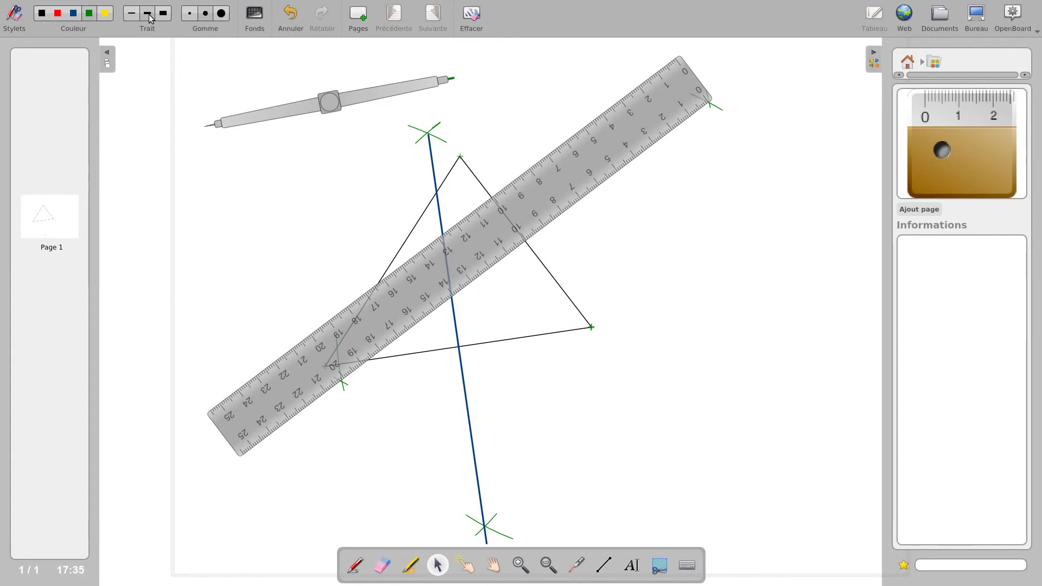
click(72, 21)
drag(697, 101, 157, 394)
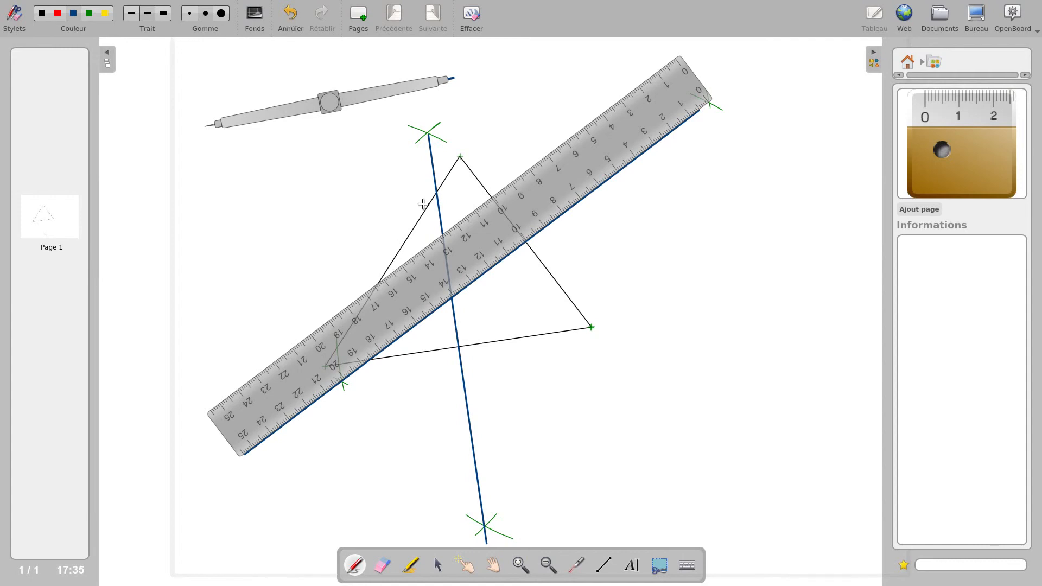
click(441, 568)
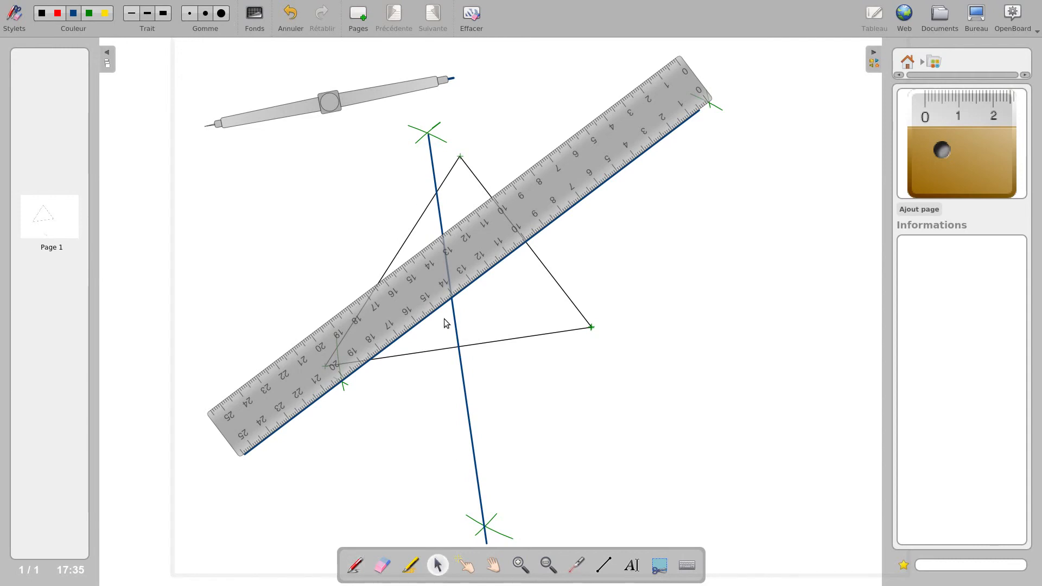
drag(453, 256, 820, 395)
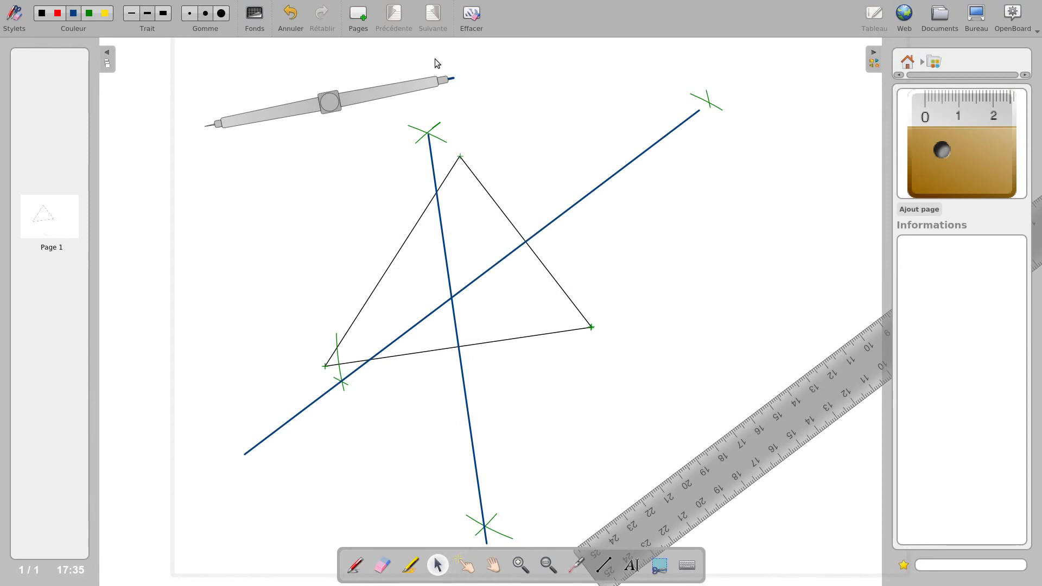
Step: Centre the compass on the intersection of the two bisectors and set its opening to reach the lower-right vertex, about 6.2 cm
mouse_move(314, 104)
drag(289, 108, 538, 281)
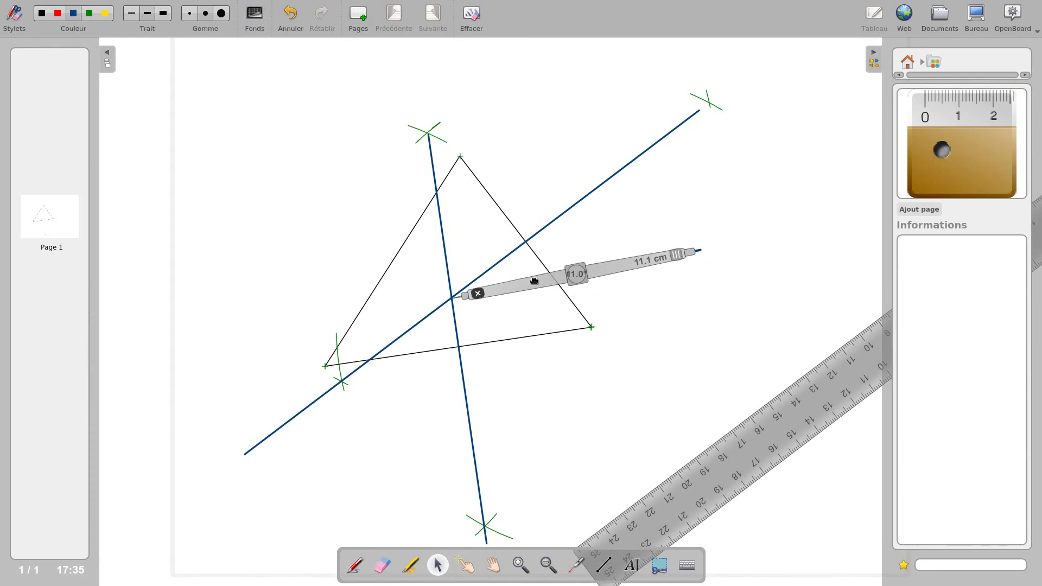
drag(682, 251, 630, 265)
mouse_move(541, 280)
mouse_down()
mouse_move(539, 313)
mouse_move(623, 335)
mouse_move(592, 327)
mouse_up()
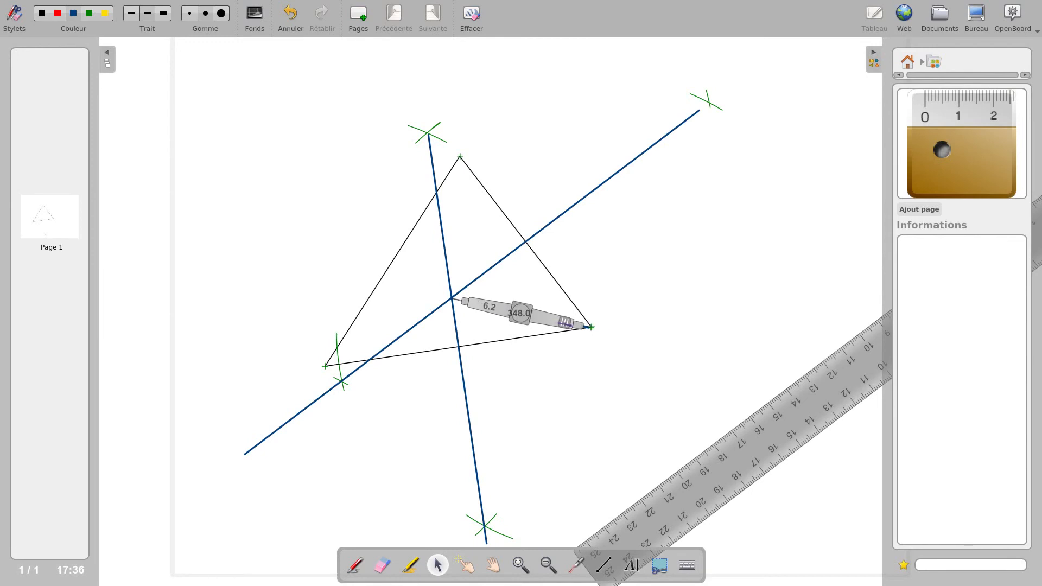
click(59, 14)
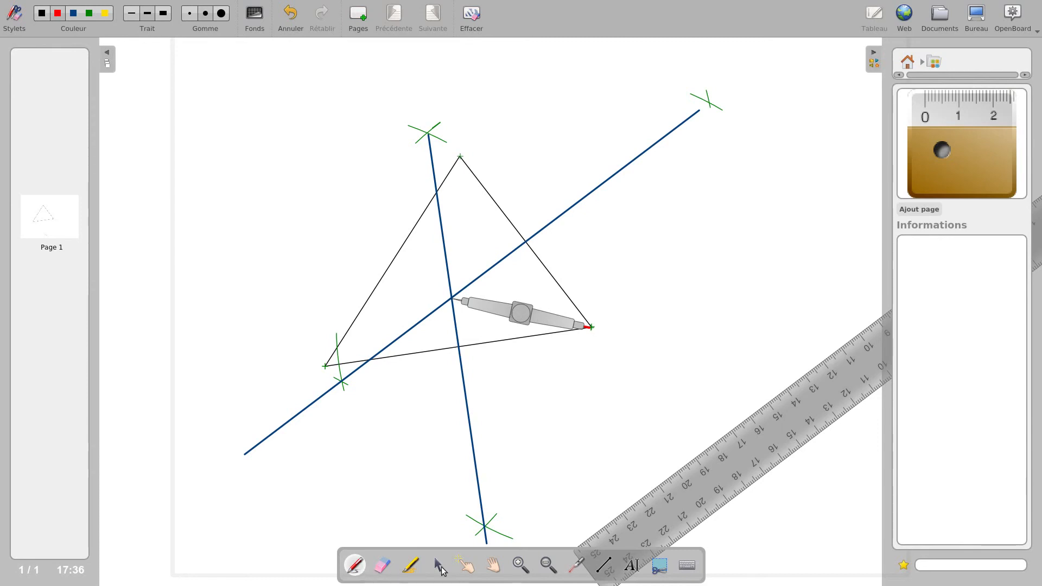
click(441, 568)
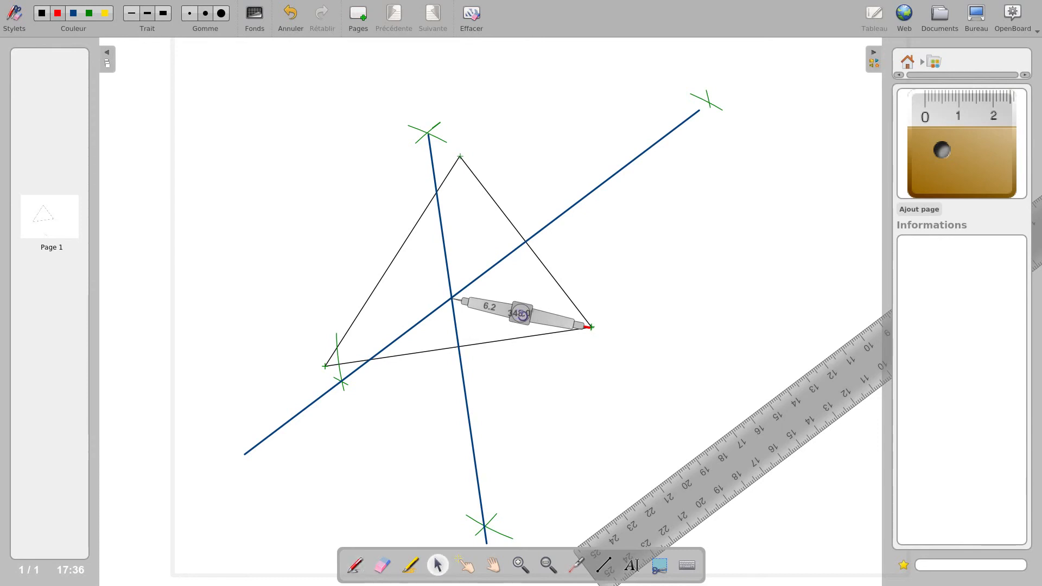
drag(522, 313, 524, 314)
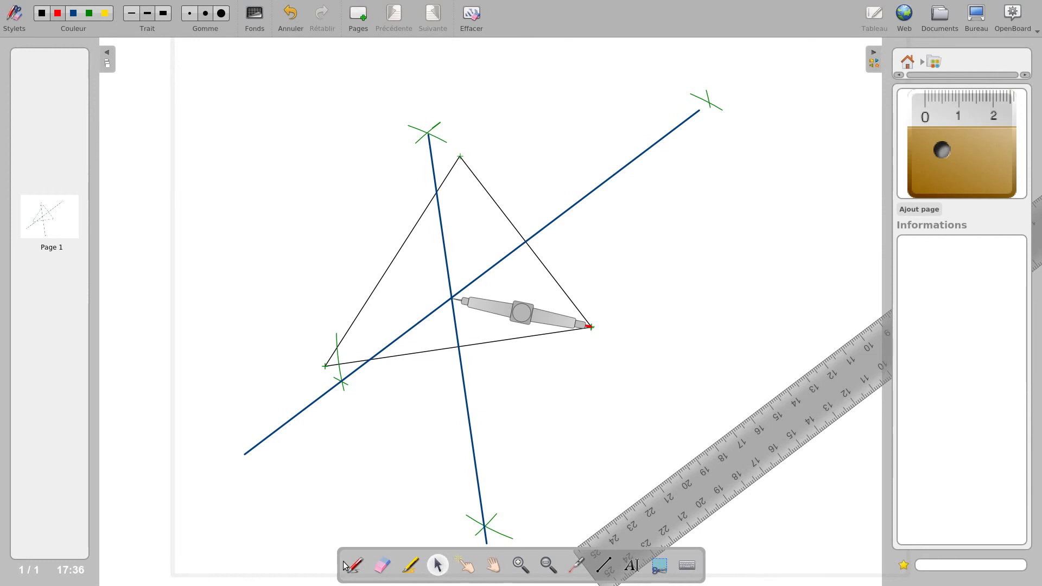
click(76, 15)
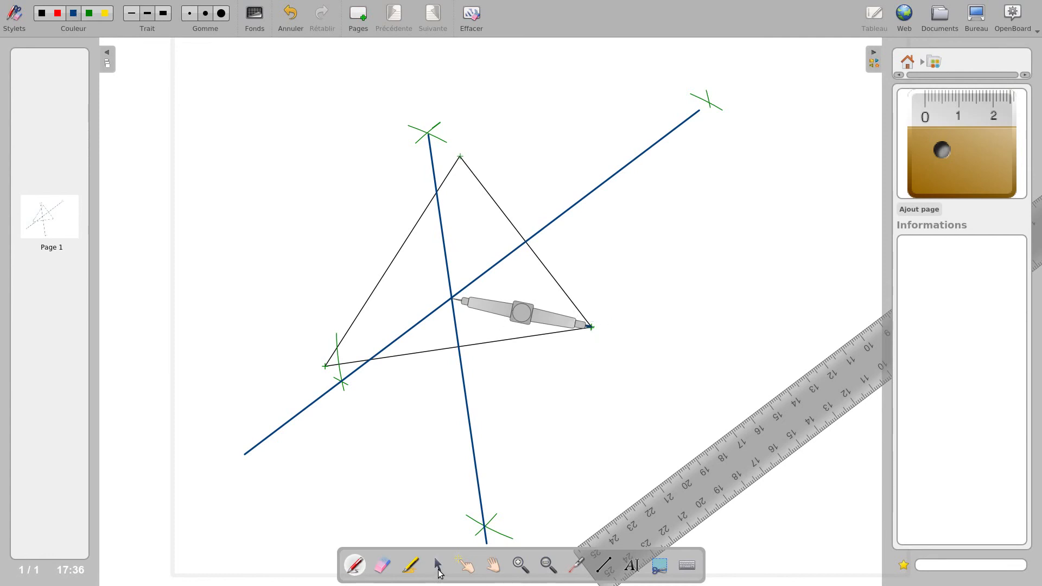
click(439, 569)
mouse_move(514, 322)
mouse_move(521, 315)
mouse_down()
mouse_move(515, 287)
mouse_move(453, 231)
mouse_move(382, 350)
mouse_move(356, 311)
mouse_up()
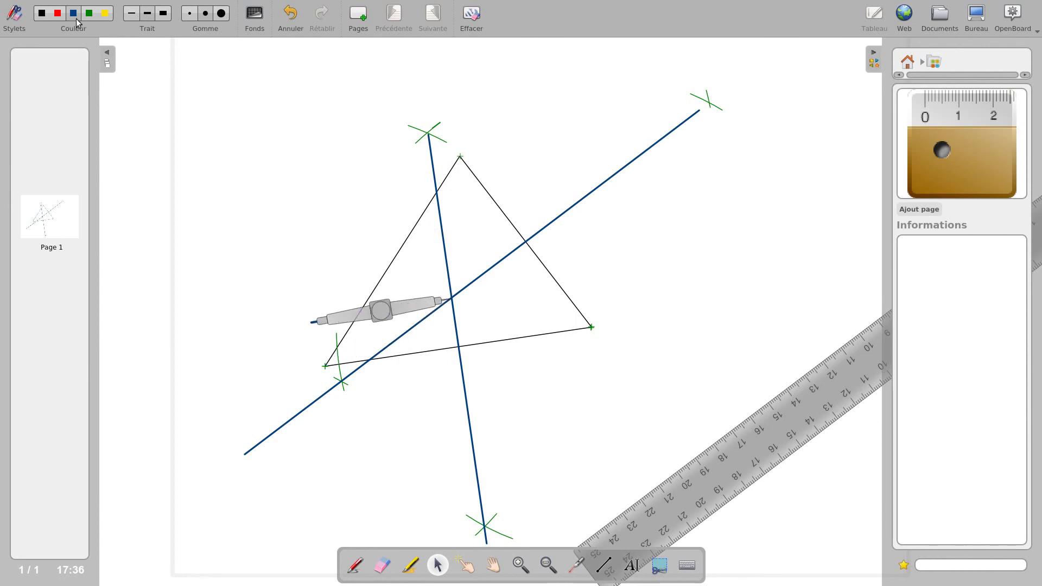
Step: Draw a full red circle through the triangle's vertices with the compass centred on the bisectors' intersection, and move the compass aside
click(60, 16)
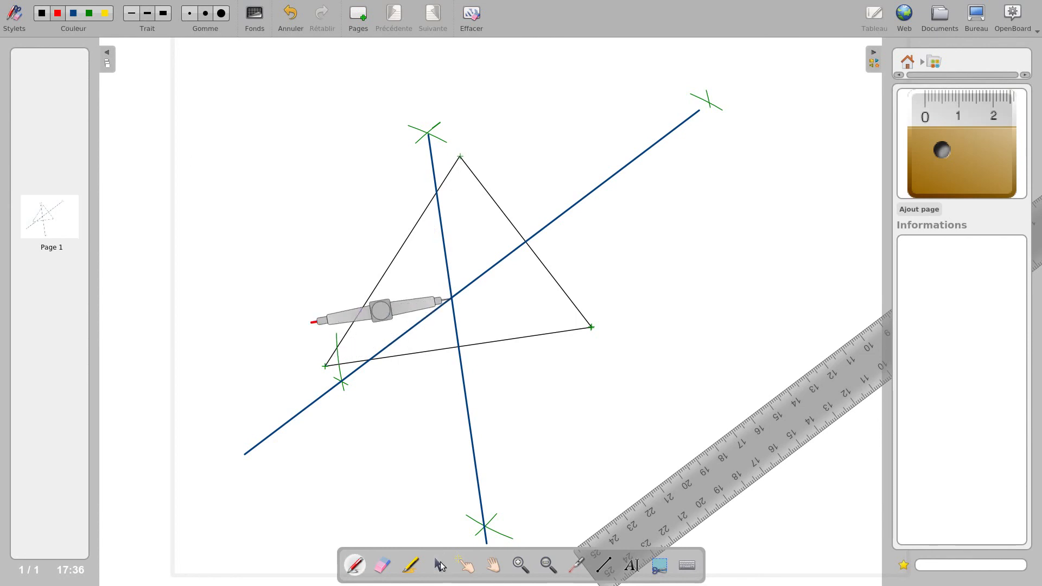
click(439, 566)
mouse_move(351, 318)
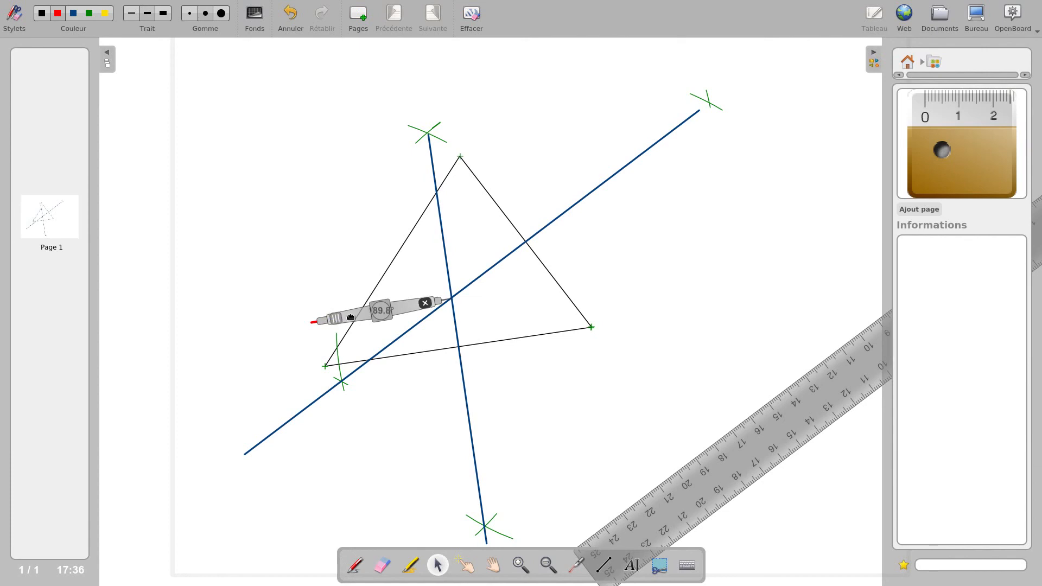
mouse_move(322, 319)
mouse_down()
mouse_move(315, 333)
mouse_move(596, 388)
mouse_move(537, 202)
mouse_move(381, 179)
mouse_move(309, 276)
mouse_move(309, 339)
mouse_move(319, 345)
mouse_up()
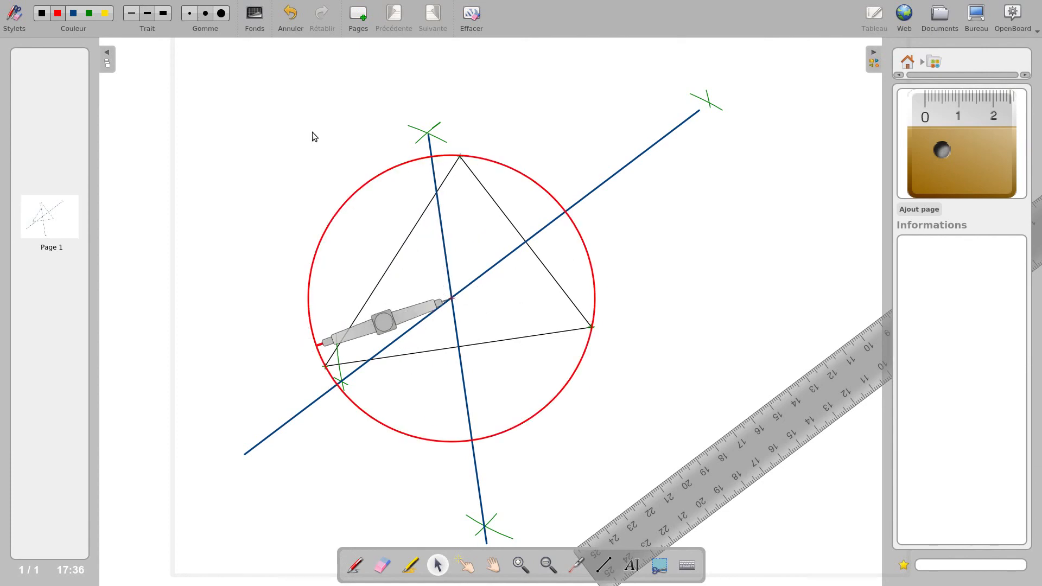
mouse_move(403, 317)
drag(385, 321, 235, 125)
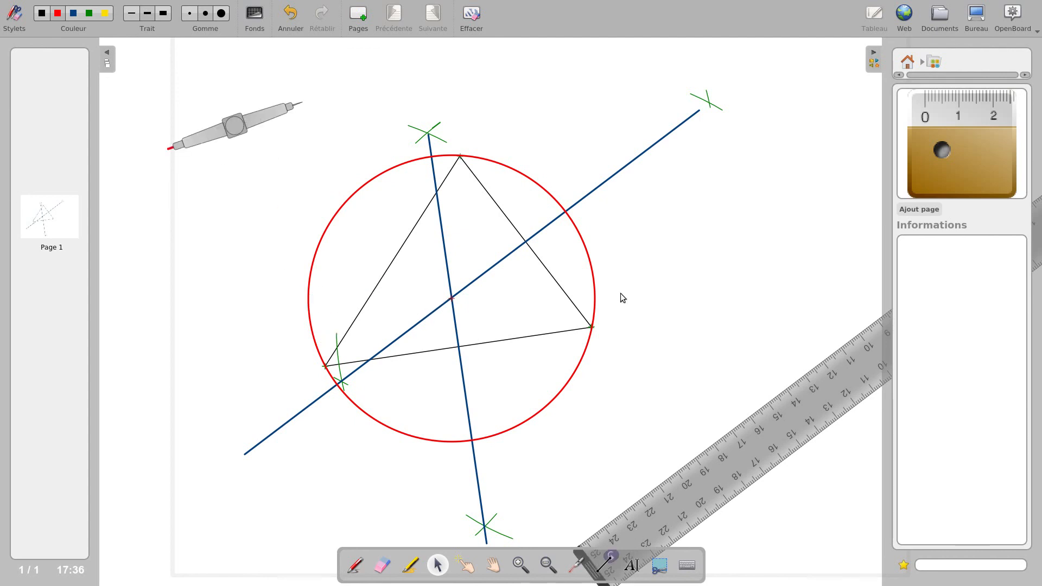